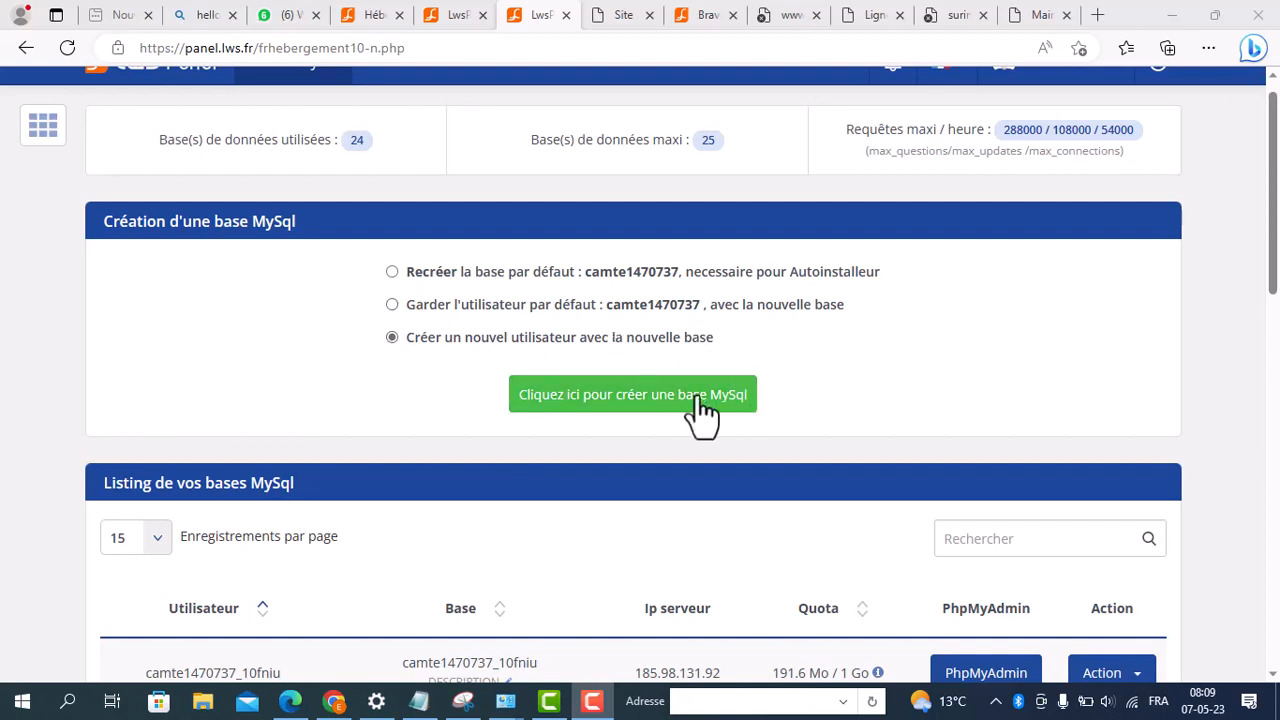
# Step: Create a MySQL database with a new user and acknowledge the request
pyautogui.click(631, 398)
pyautogui.click(631, 400)
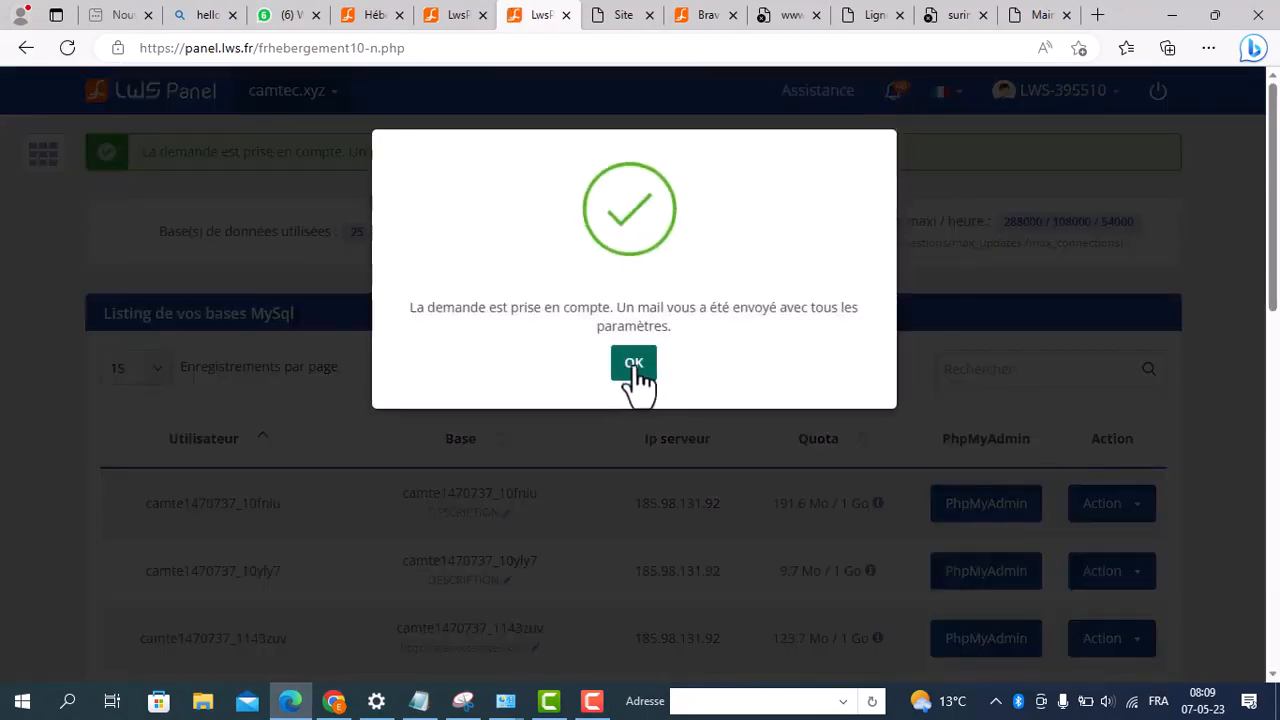
pyautogui.click(634, 366)
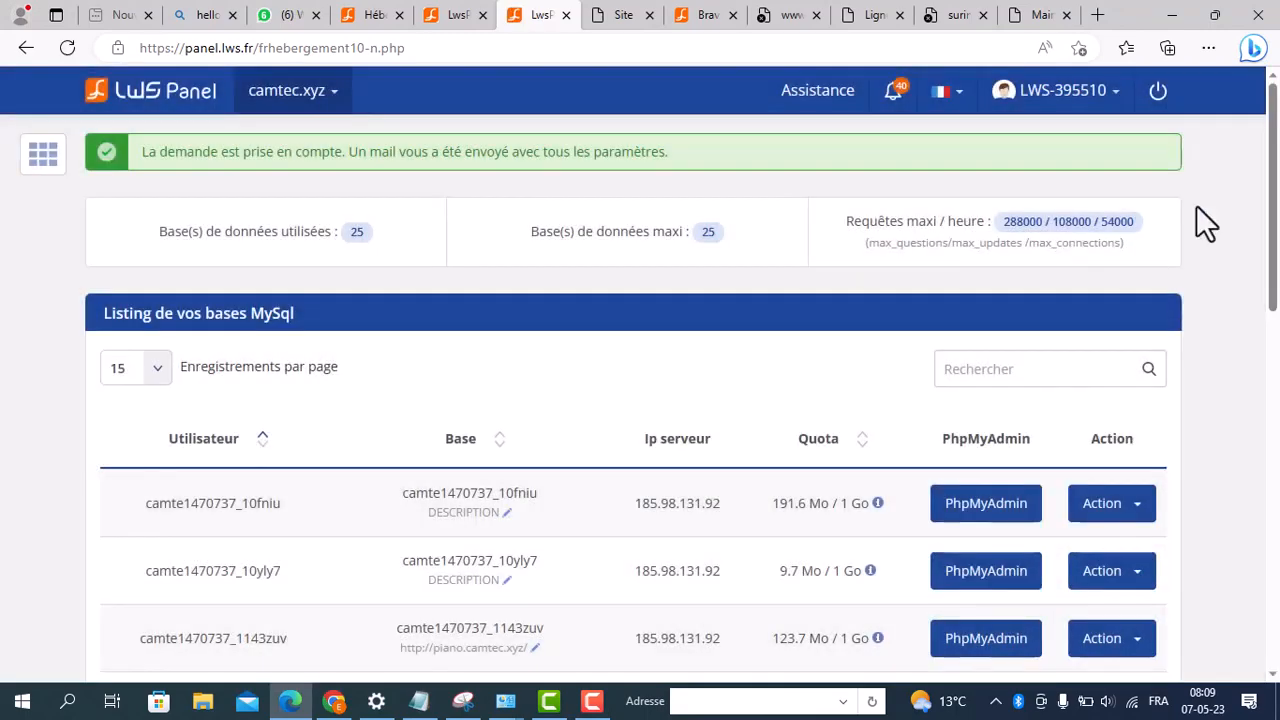
# Step: Go to the second page of the MySQL database listing, where the new database is listed
pyautogui.moveTo(1275, 125); pyautogui.dragTo(1258, 505)
pyautogui.scroll(3, 1255, 434)
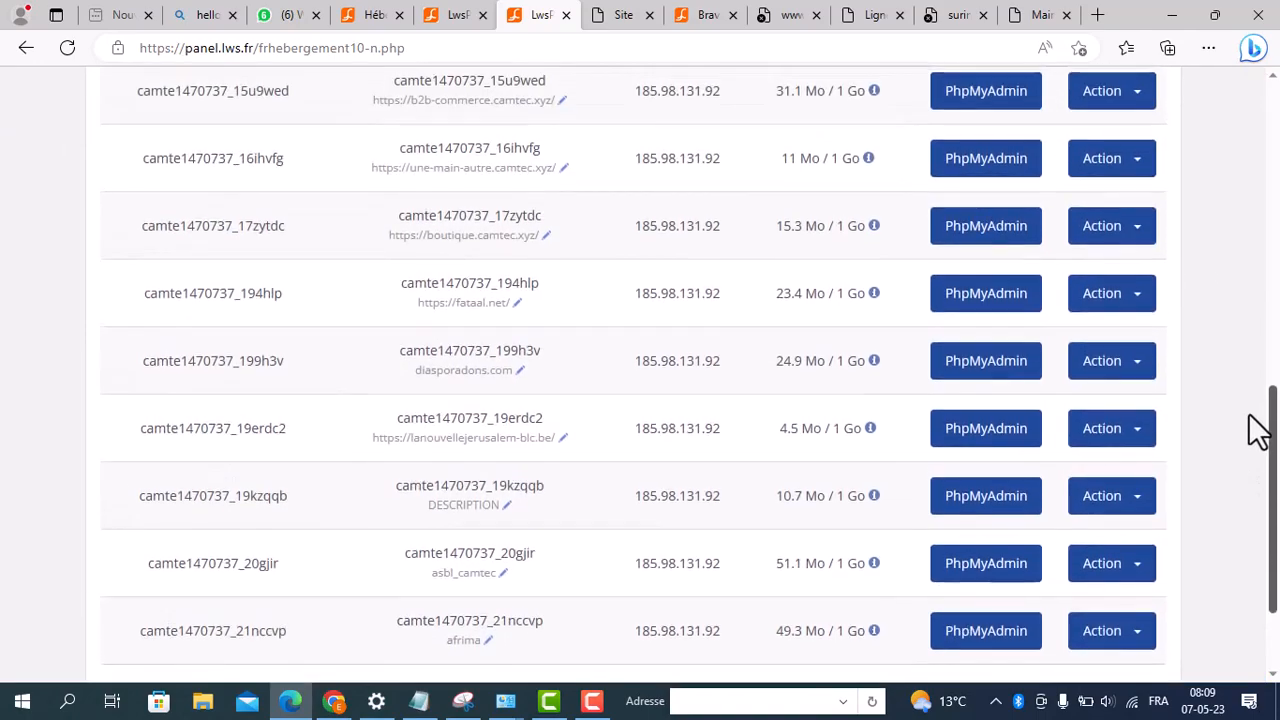
pyautogui.scroll(4, 1240, 250)
pyautogui.scroll(4, 1245, 250)
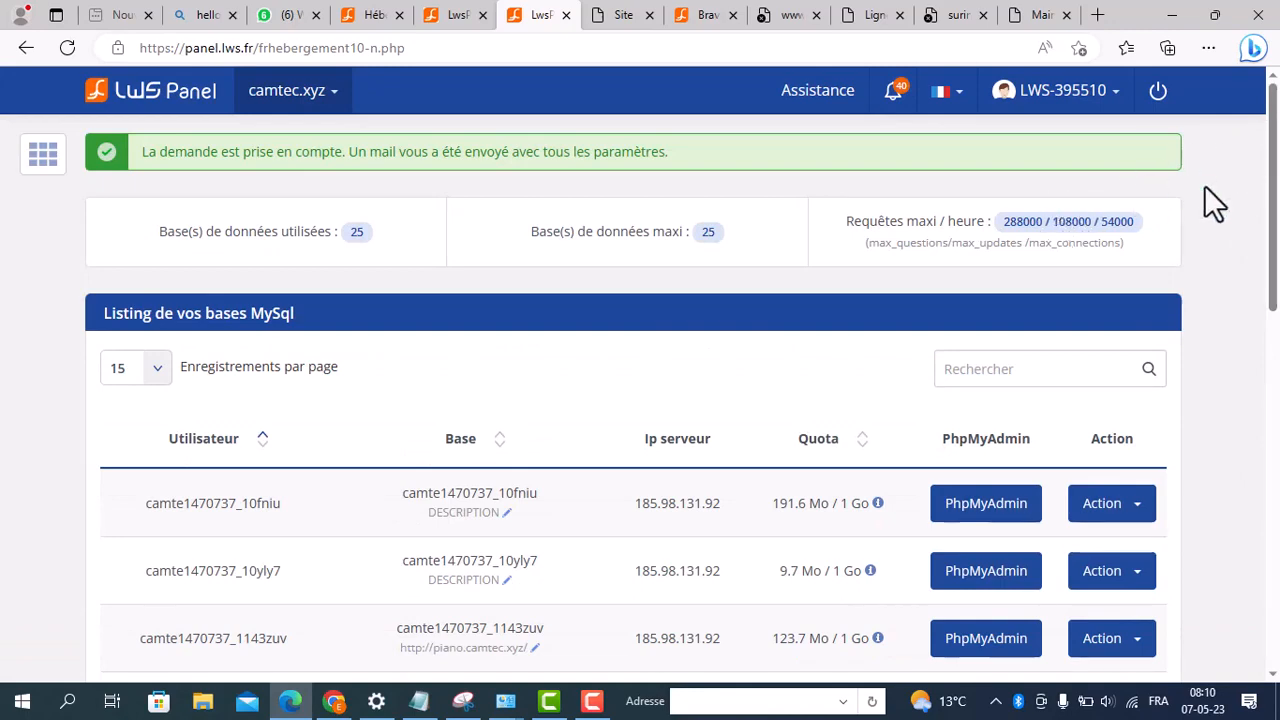
pyautogui.scroll(-1, 1266, 243)
pyautogui.moveTo(1272, 255); pyautogui.dragTo(1252, 575)
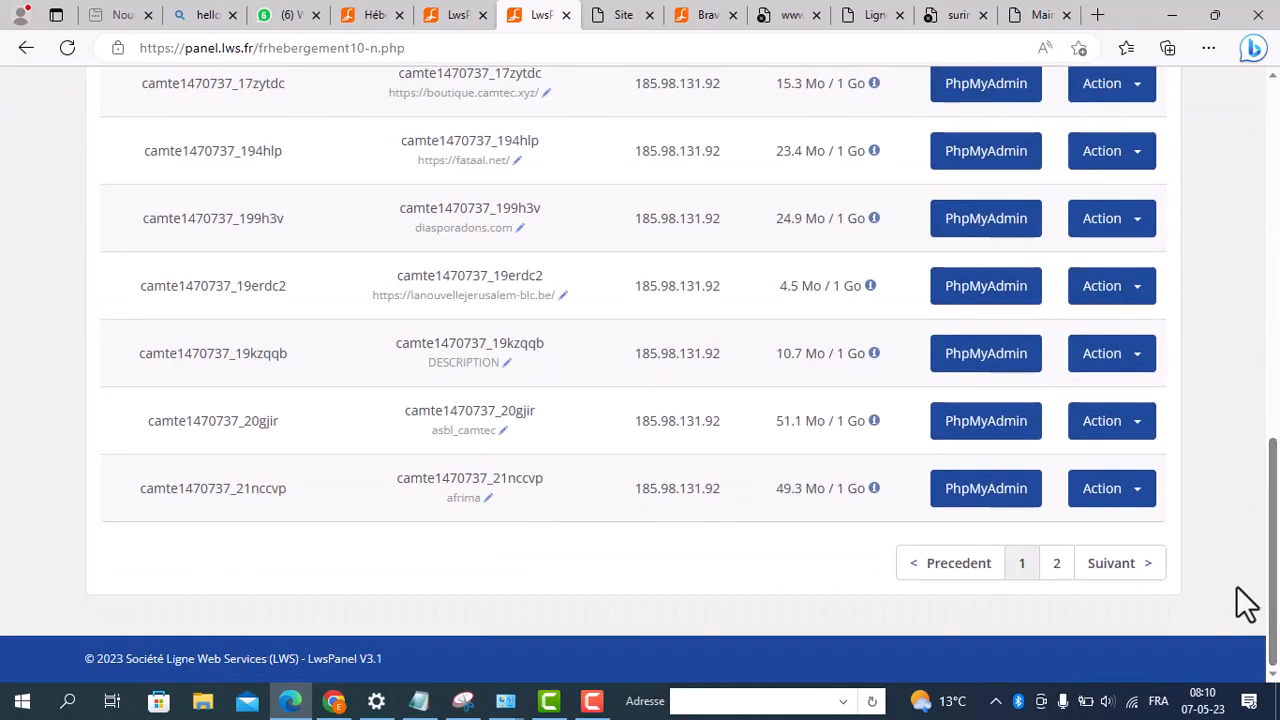
pyautogui.click(1128, 565)
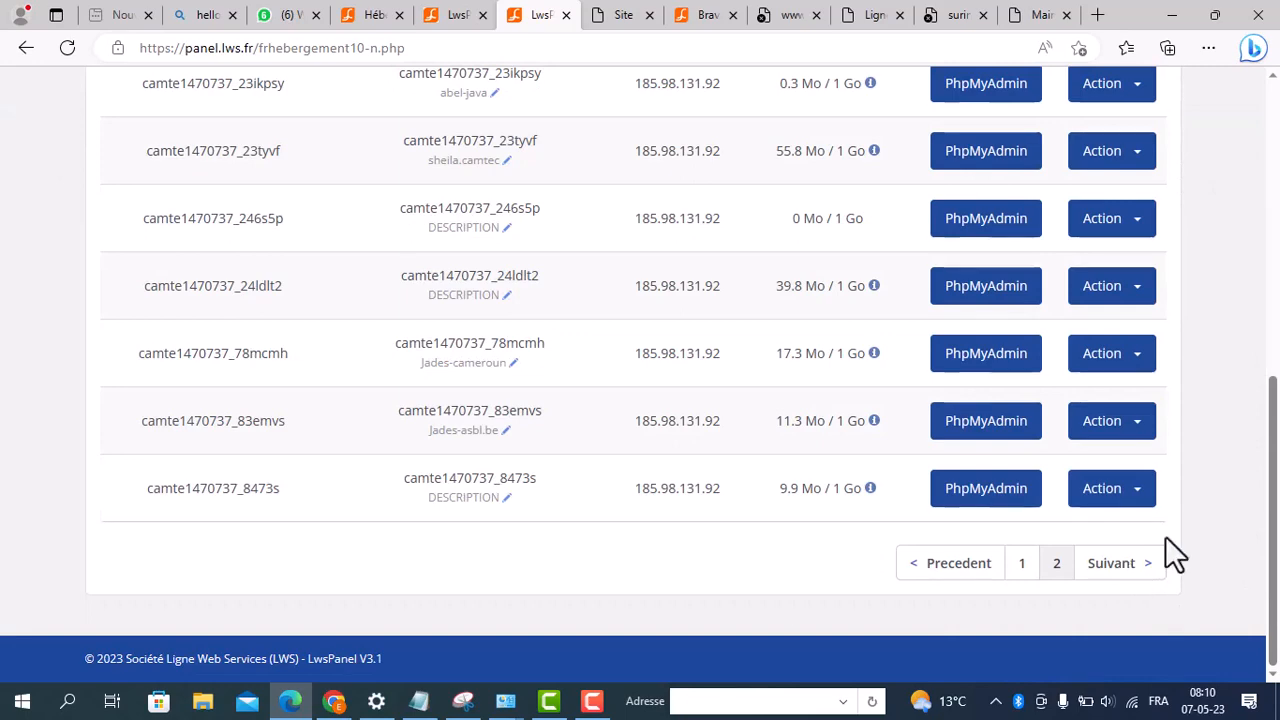
pyautogui.moveTo(1276, 520); pyautogui.dragTo(1257, 337)
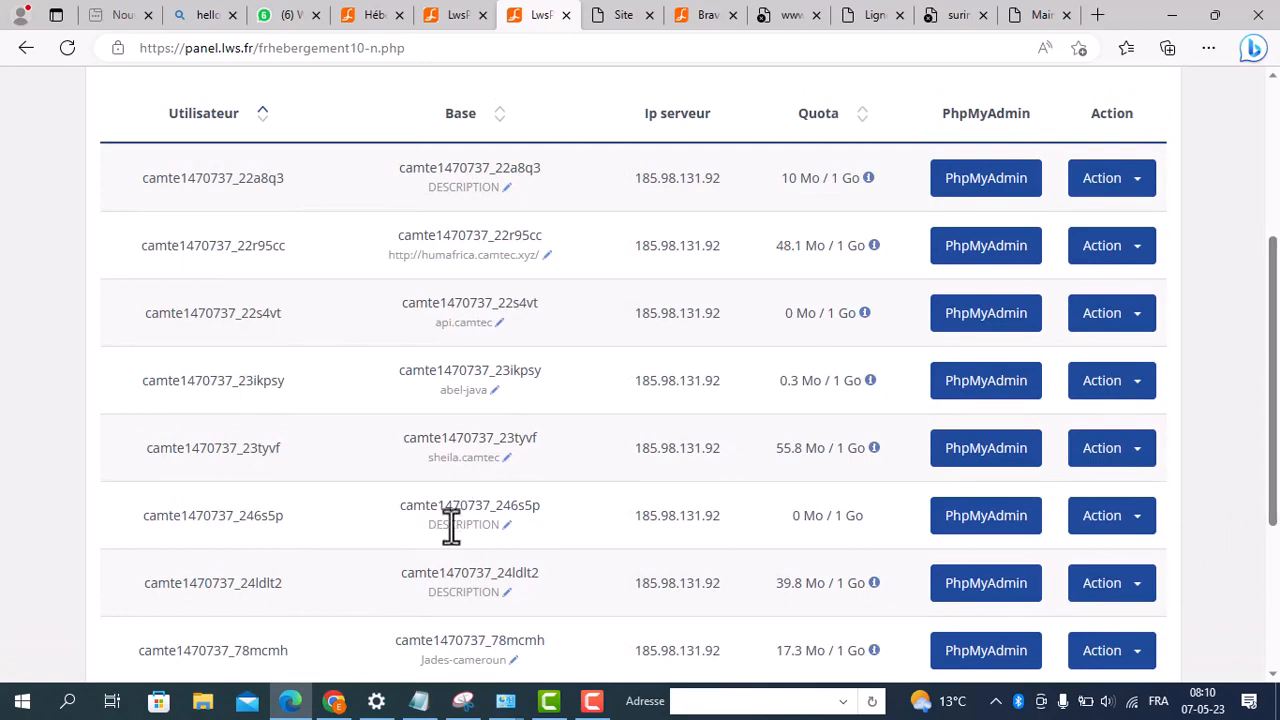
# Step: Set the description of the new database camte1470737_246s5p to "test-m" and acknowledge the change
pyautogui.click(507, 526)
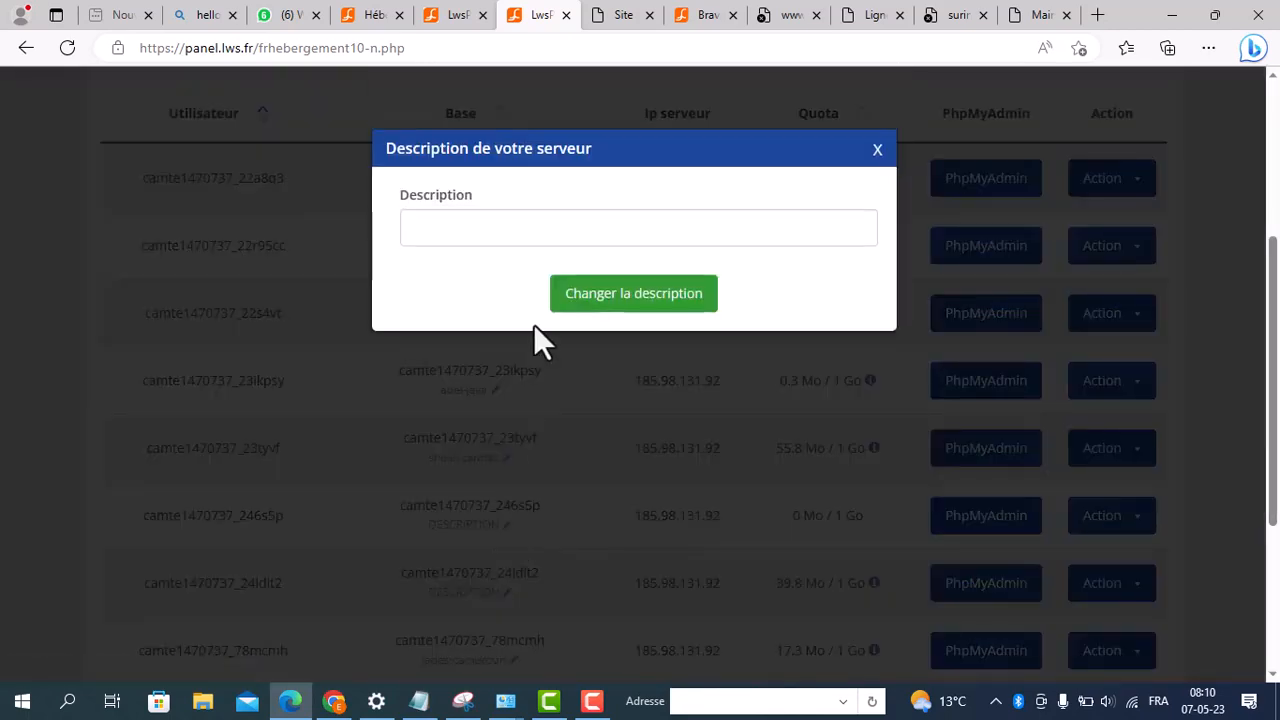
pyautogui.click(573, 229)
pyautogui.write('test-')
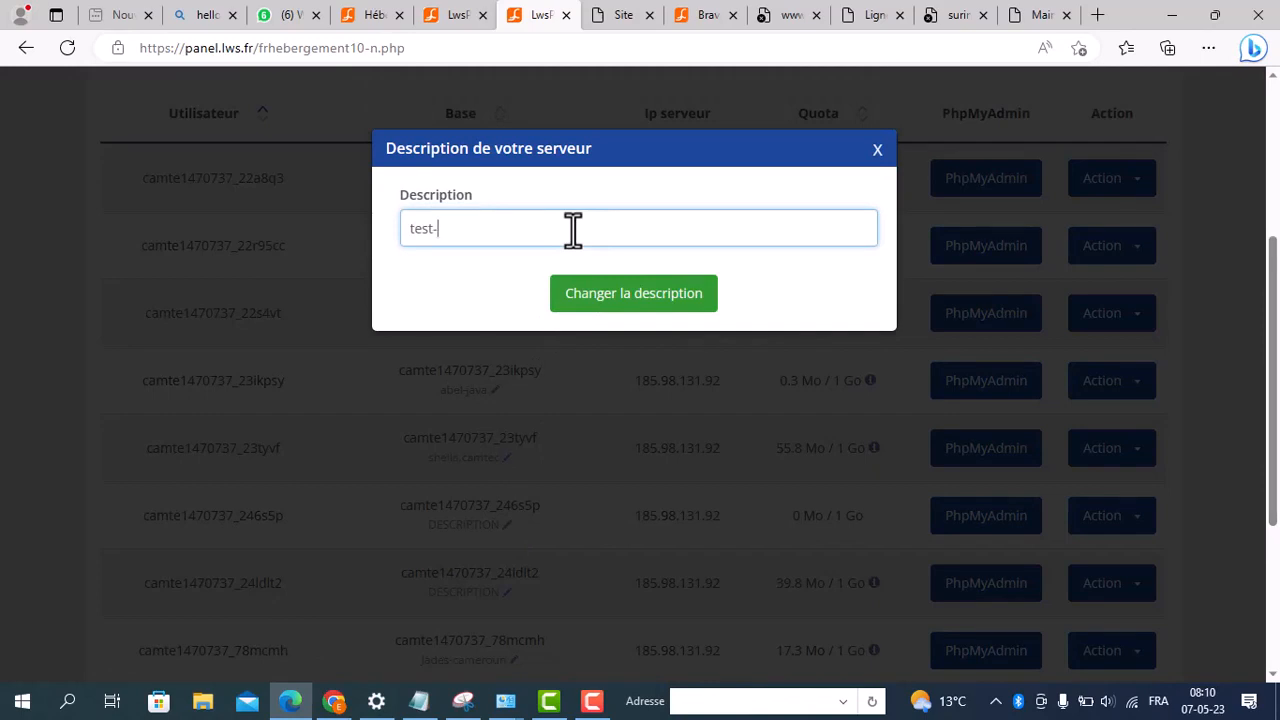
pyautogui.write('m')
pyautogui.click(641, 306)
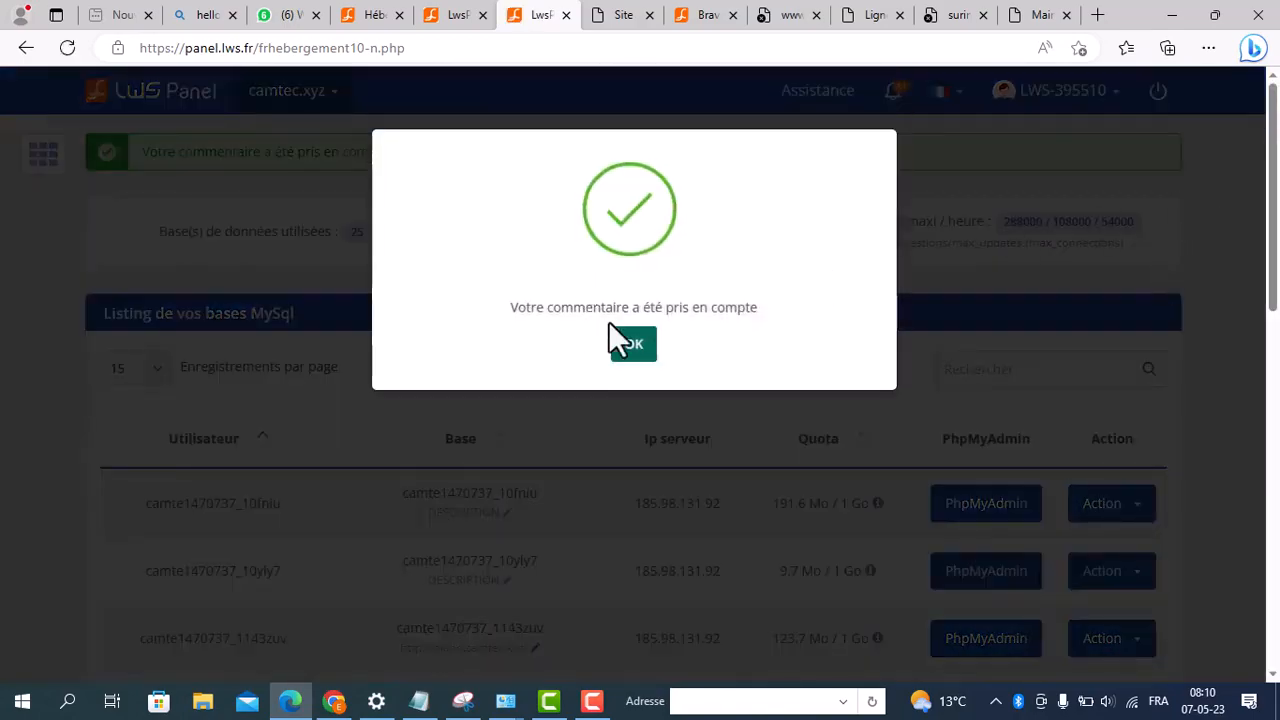
pyautogui.click(634, 345)
# Step: Return to the second page of the database listing and copy the server IP of the test-m database
pyautogui.moveTo(1272, 180); pyautogui.dragTo(1270, 535)
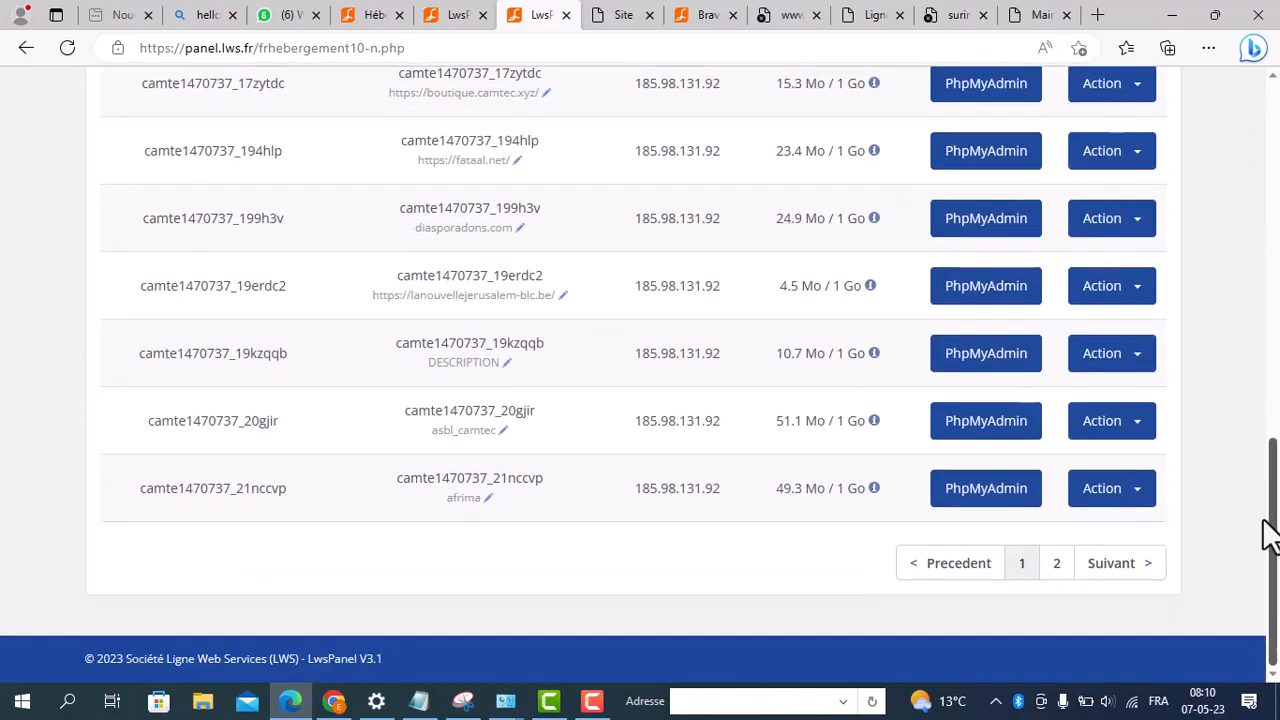
pyautogui.click(1113, 575)
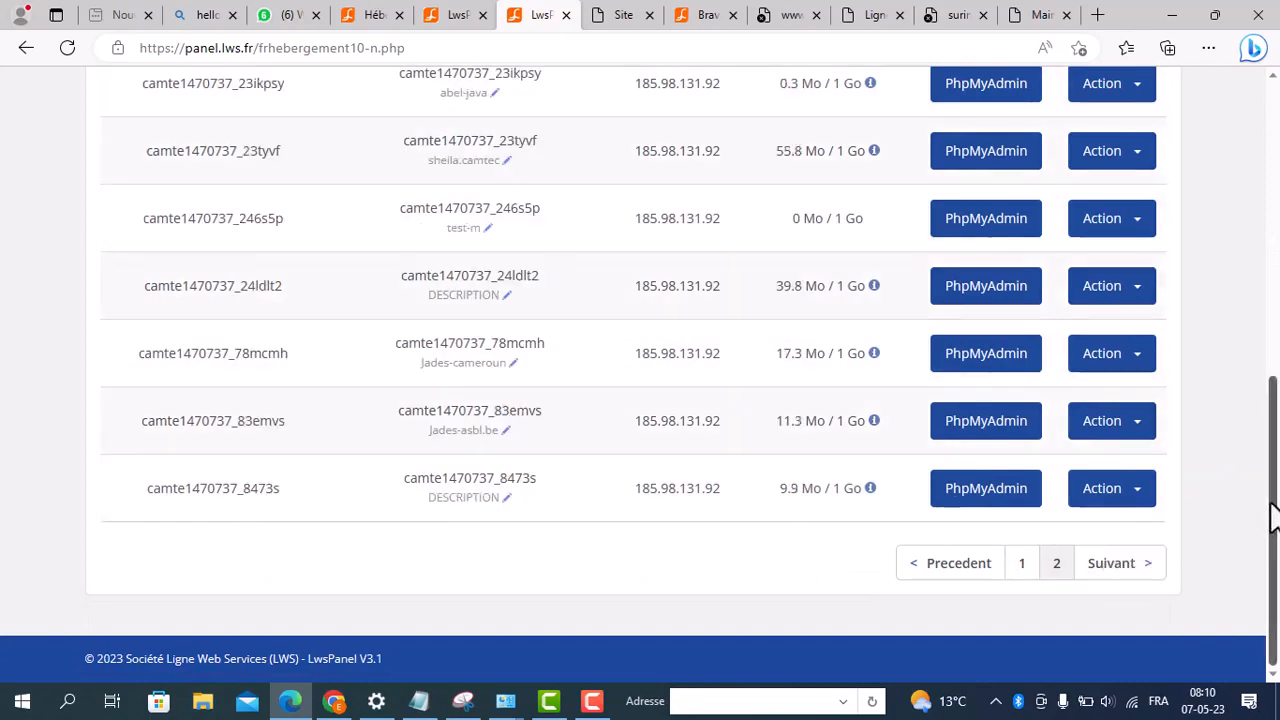
pyautogui.moveTo(1272, 512); pyautogui.dragTo(1268, 280)
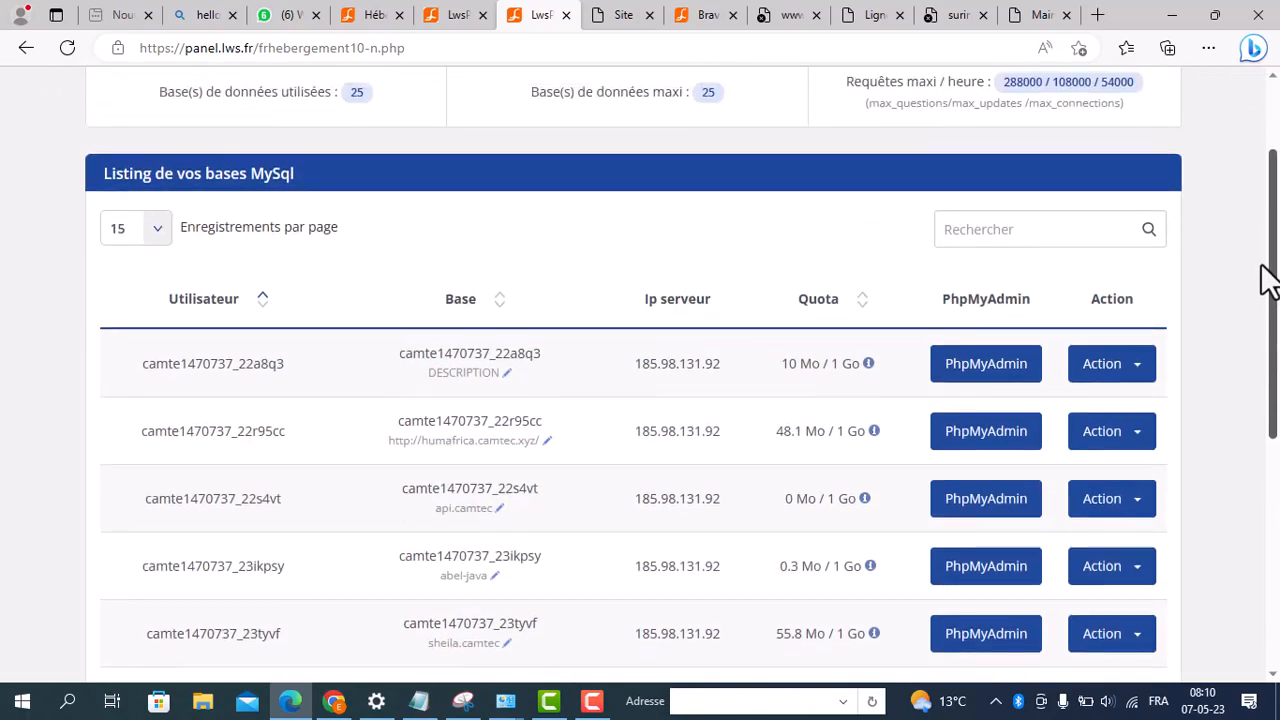
pyautogui.moveTo(1268, 280); pyautogui.dragTo(1272, 406)
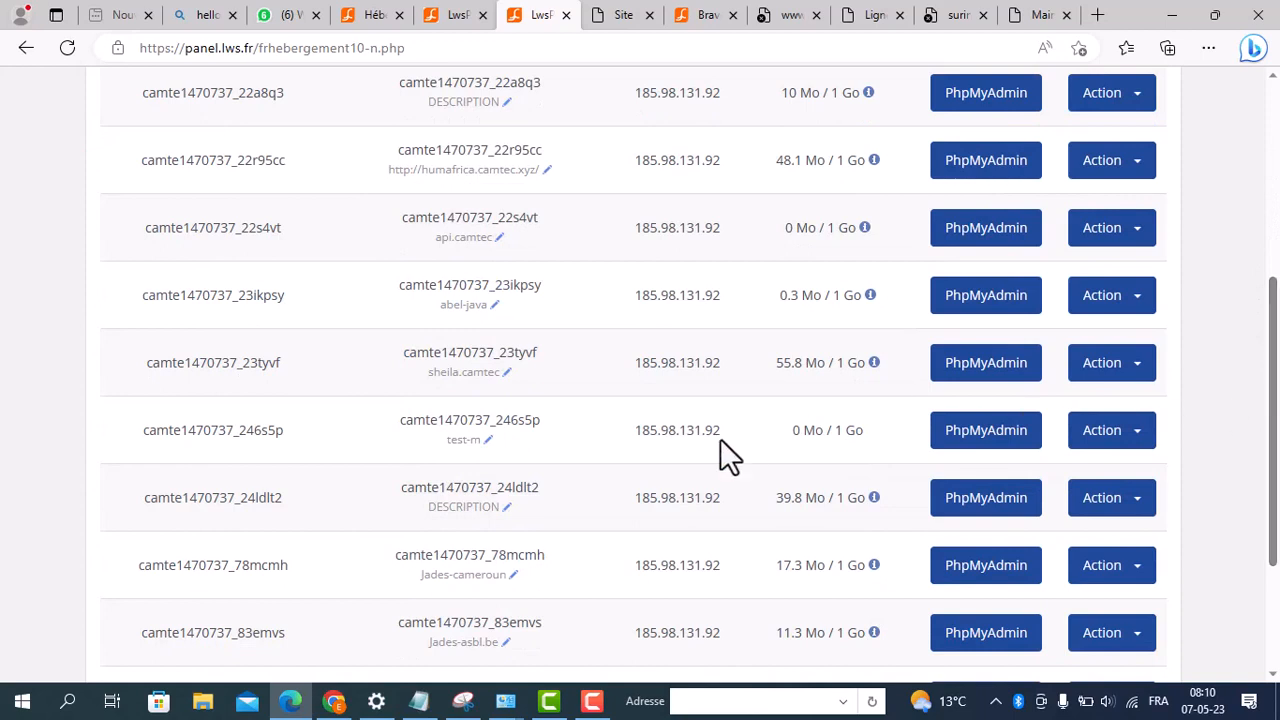
pyautogui.click(1141, 446)
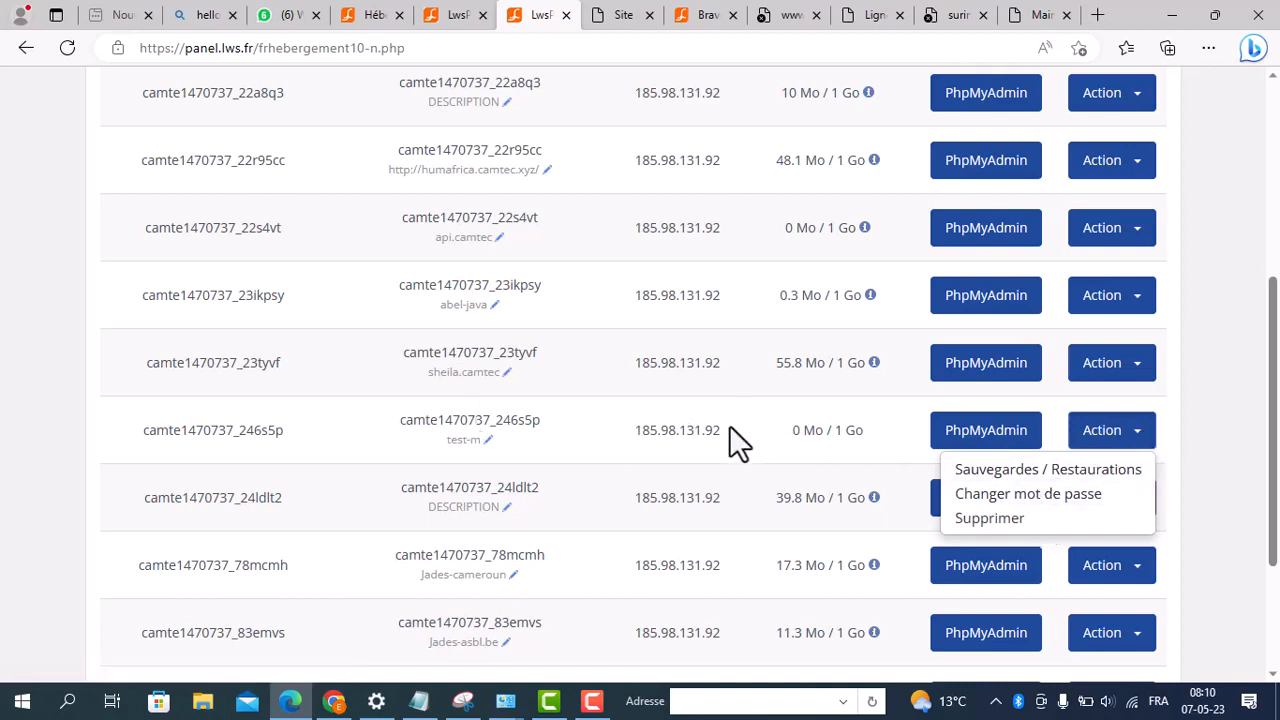
pyautogui.moveTo(718, 430); pyautogui.dragTo(630, 436)
pyautogui.hotkey('ctrl', 'c')
pyautogui.rightClick(658, 432)
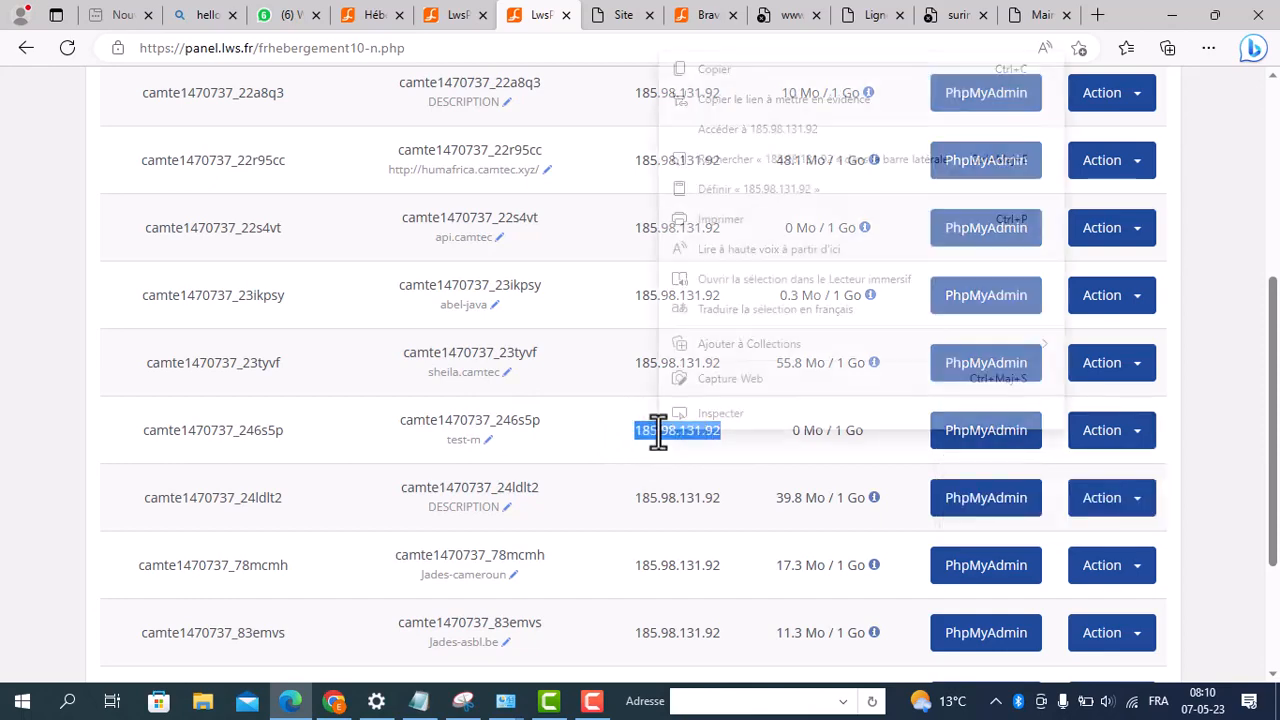
pyautogui.click(712, 68)
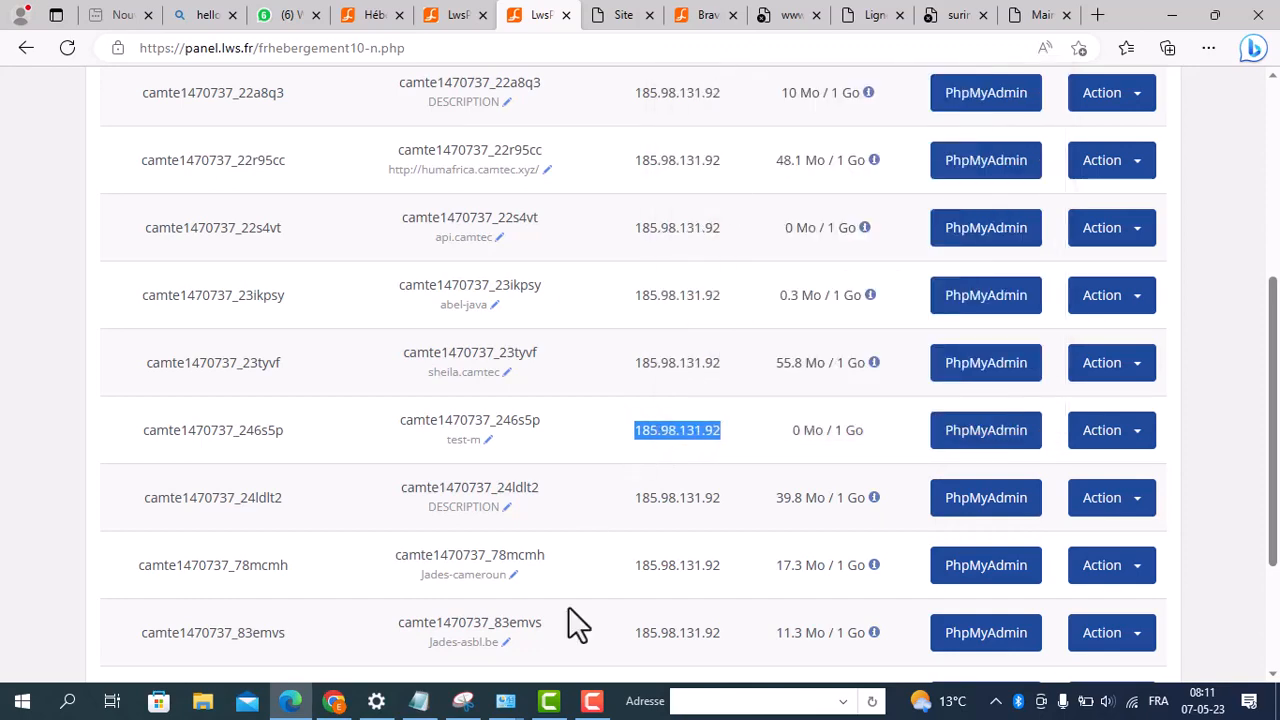
# Step: Switch to Notepad and record the copied IP as "serveur : 185.98.131.92", followed by a blank line
pyautogui.click(419, 701)
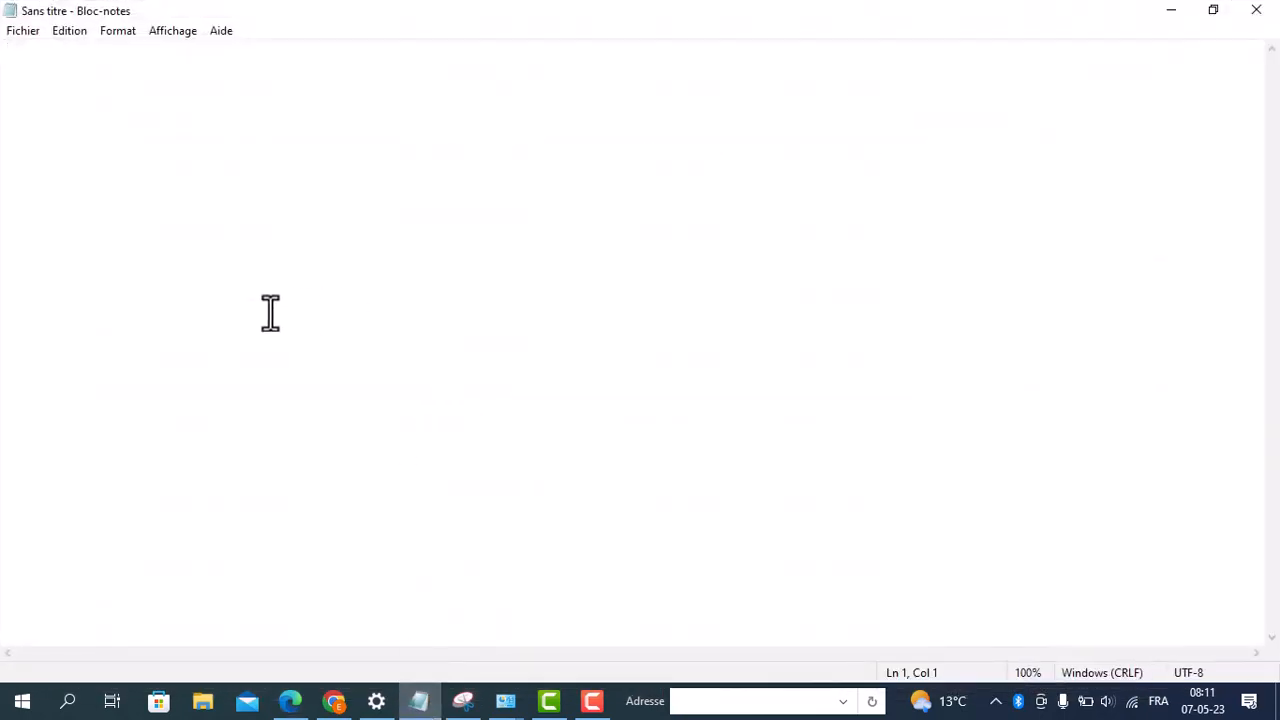
pyautogui.write('serveur')
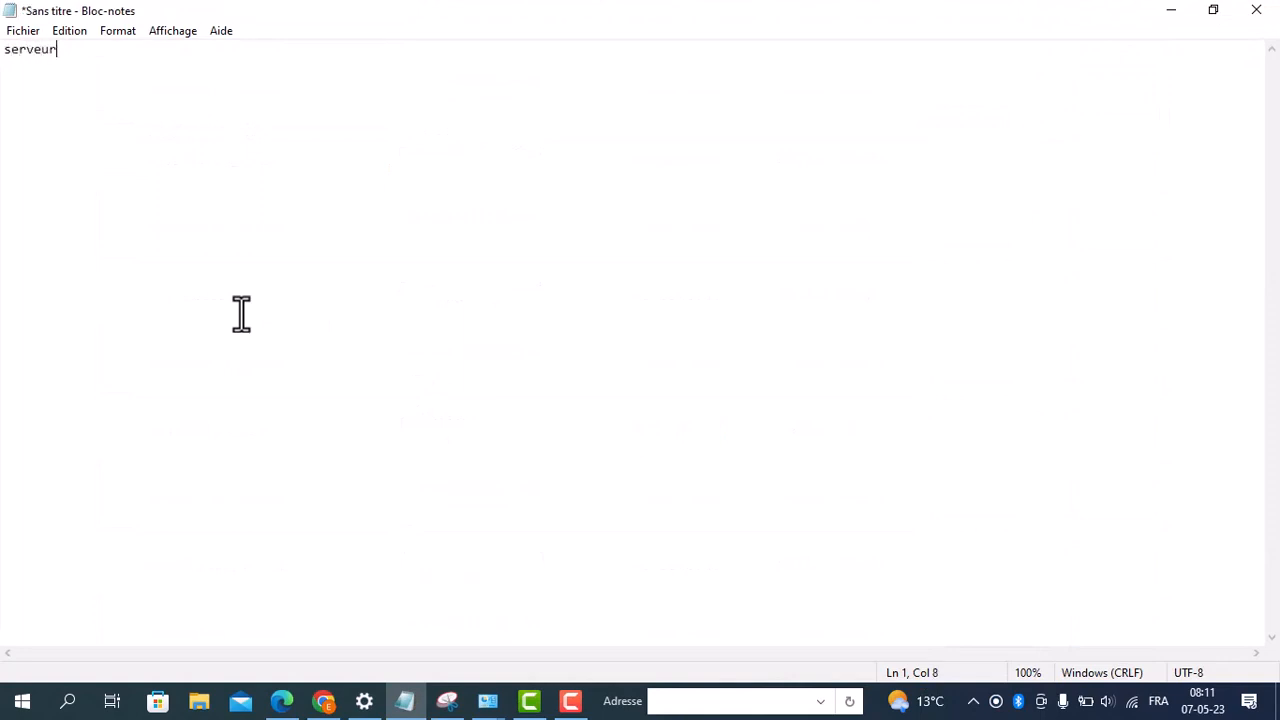
pyautogui.write(' : v')
pyautogui.press('BackSpace')
pyautogui.hotkey('ctrl', 'v')
pyautogui.press('Return')
pyautogui.press('Return')
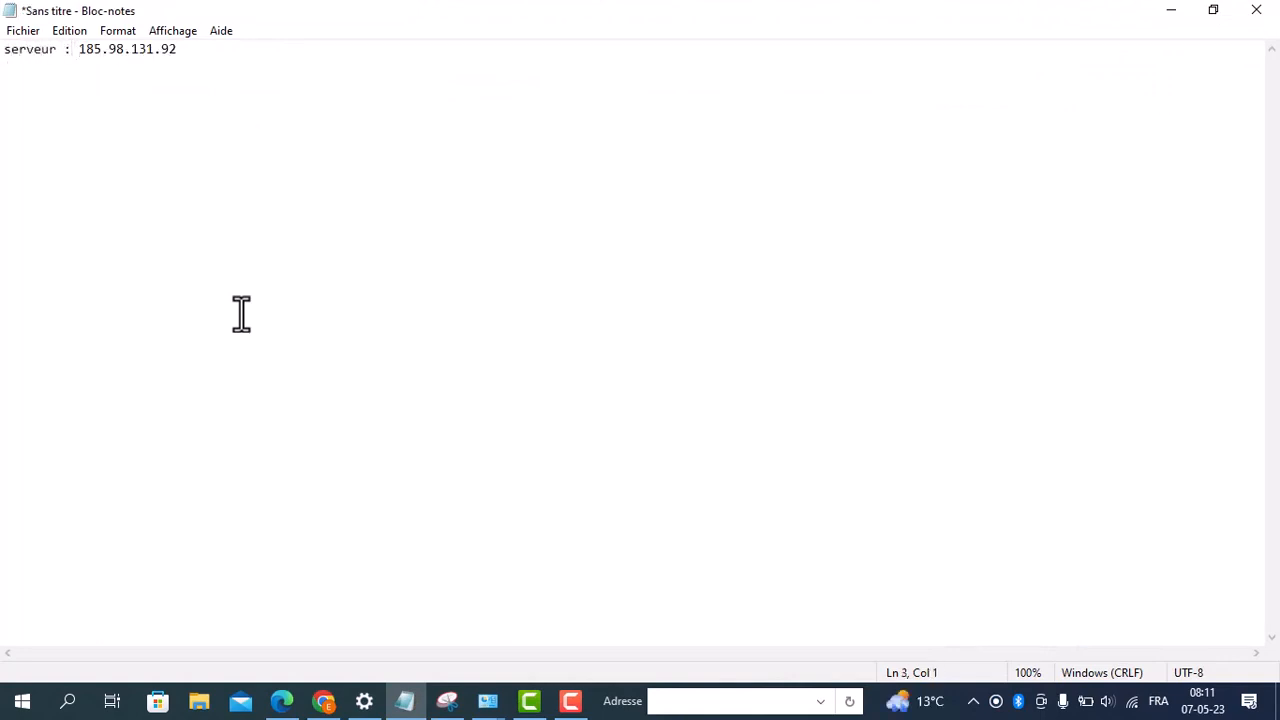
# Step: Add the labels "nom de la base :" and "nom de l'utilisateur :" on separate lines below the server entry
pyautogui.write('nm')
pyautogui.press('BackSpace')
pyautogui.write('om de la base :')
pyautogui.press('Return')
pyautogui.press('Return')
pyautogui.write("nom de l'i")
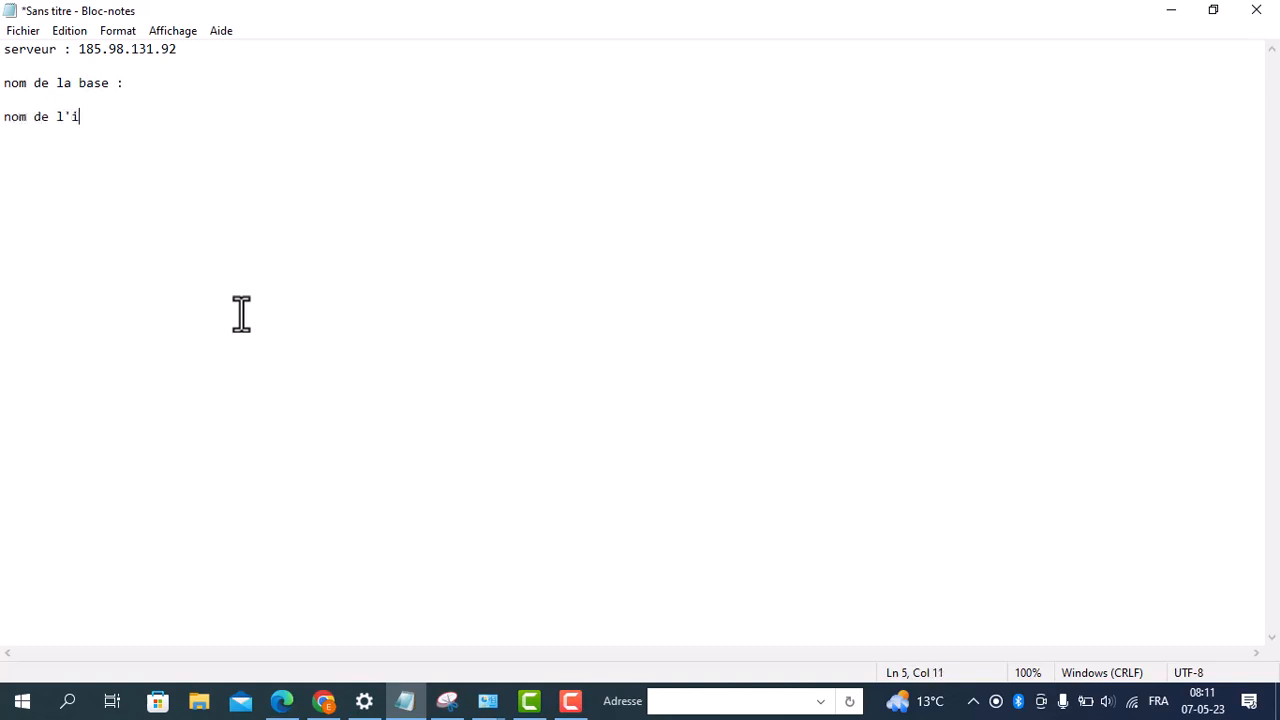
pyautogui.press('BackSpace')
pyautogui.write('utilisateur :')
pyautogui.click(361, 112)
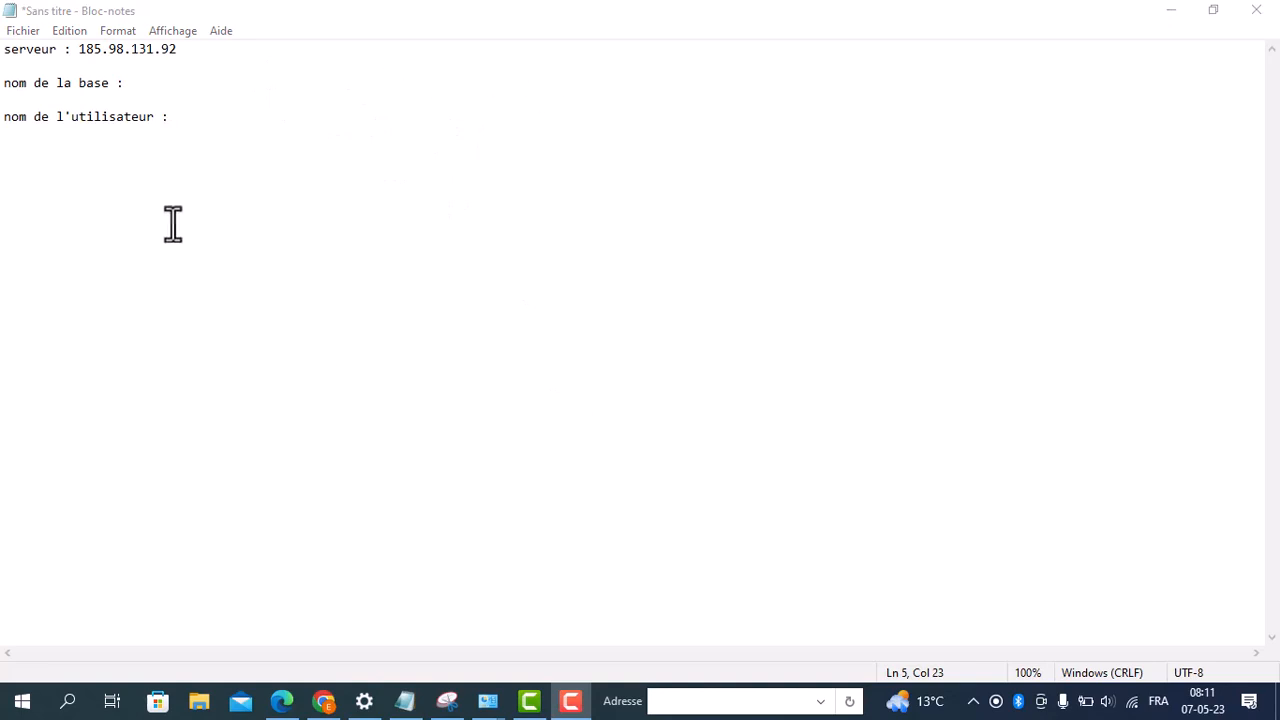
pyautogui.click(205, 121)
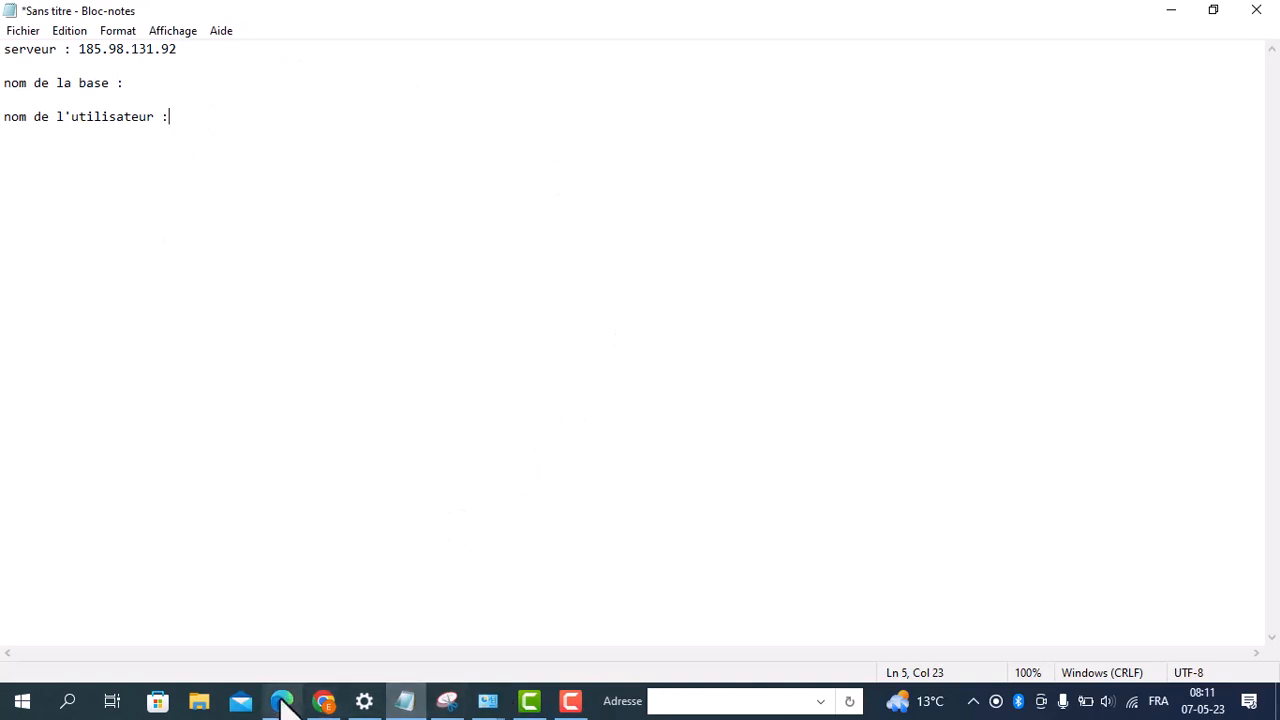
# Step: Copy the test-m database's user name from the LWS panel in Edge and paste it after "nom de l'utilisateur :" in Notepad
pyautogui.moveTo(318, 708)
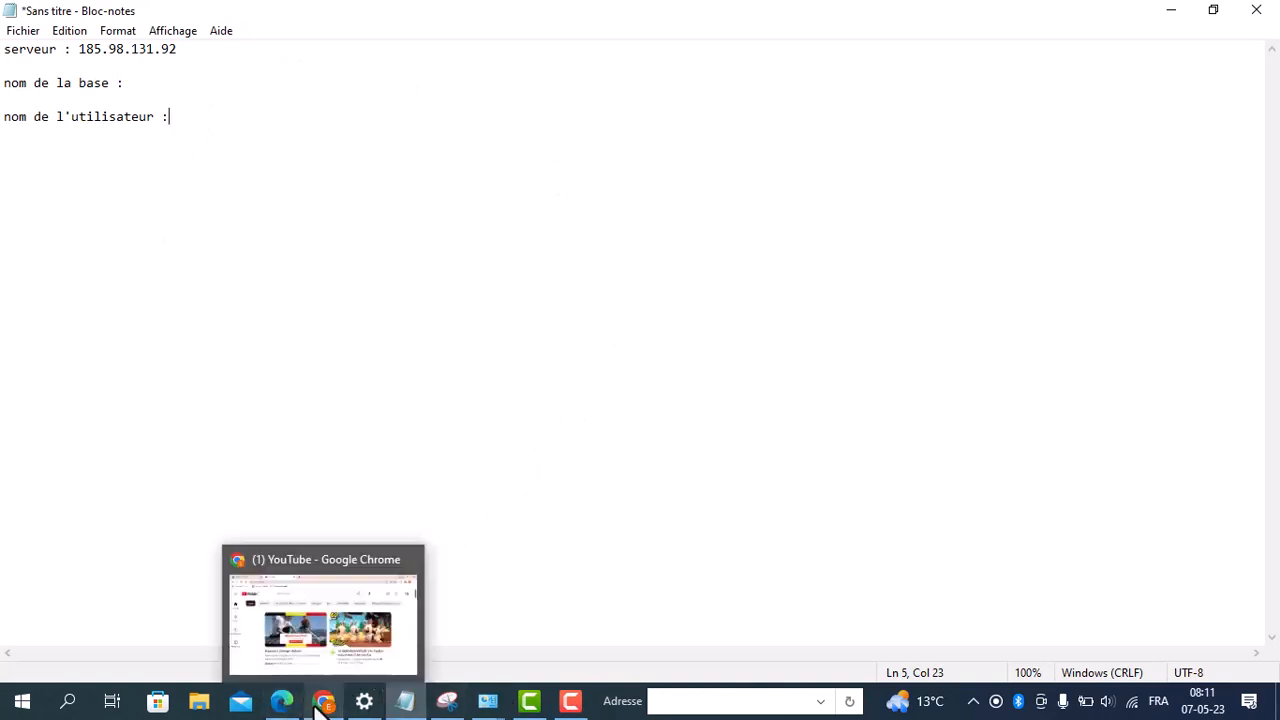
pyautogui.moveTo(282, 700)
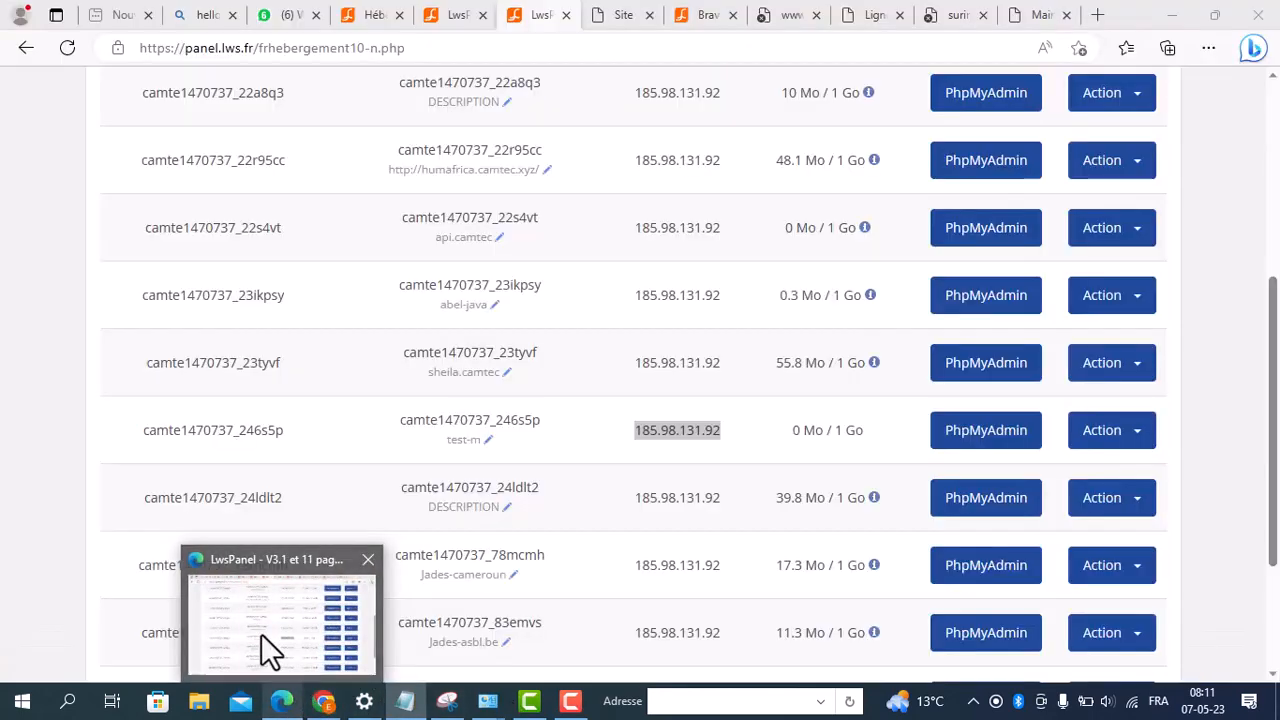
pyautogui.click(261, 633)
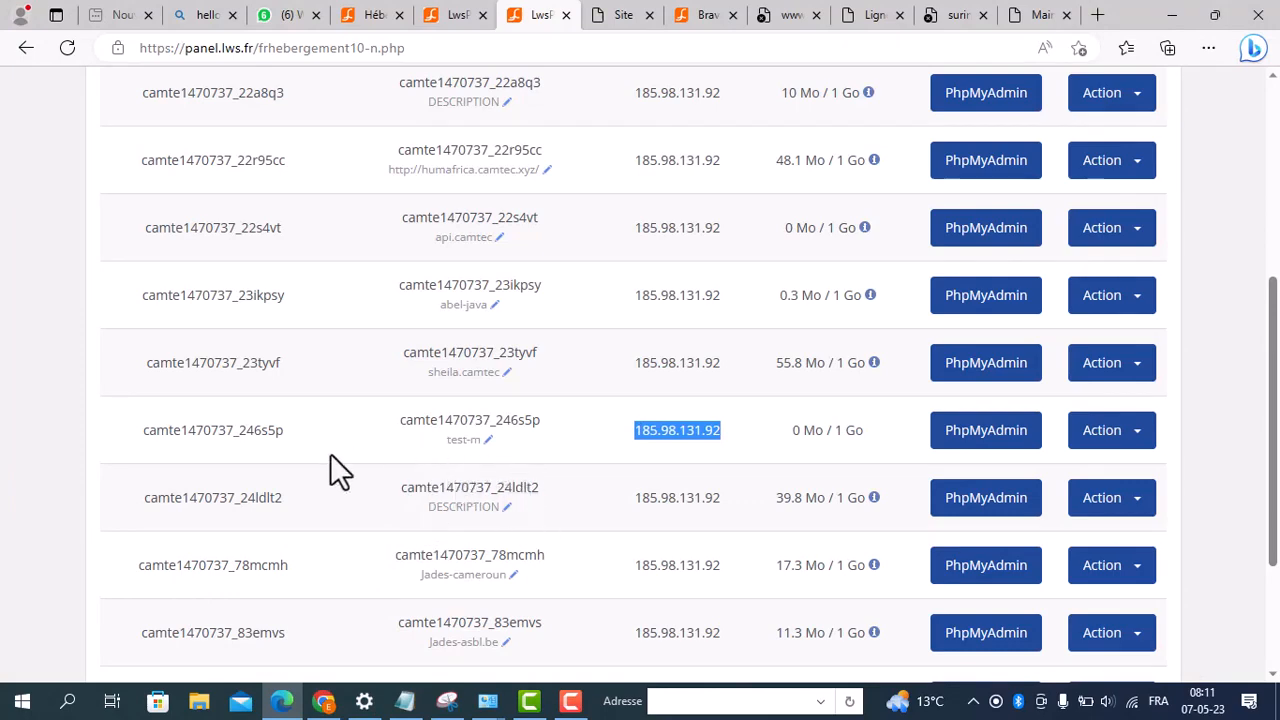
pyautogui.moveTo(286, 435); pyautogui.dragTo(200, 458)
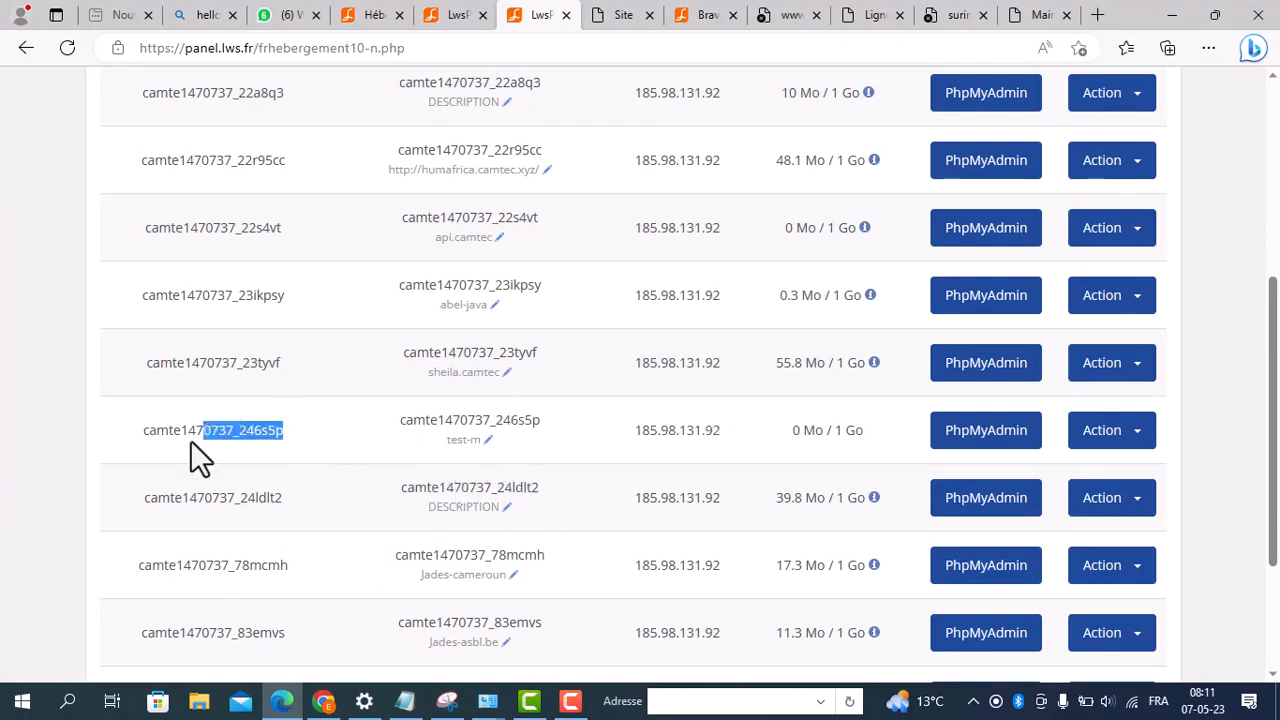
pyautogui.rightClick(177, 430)
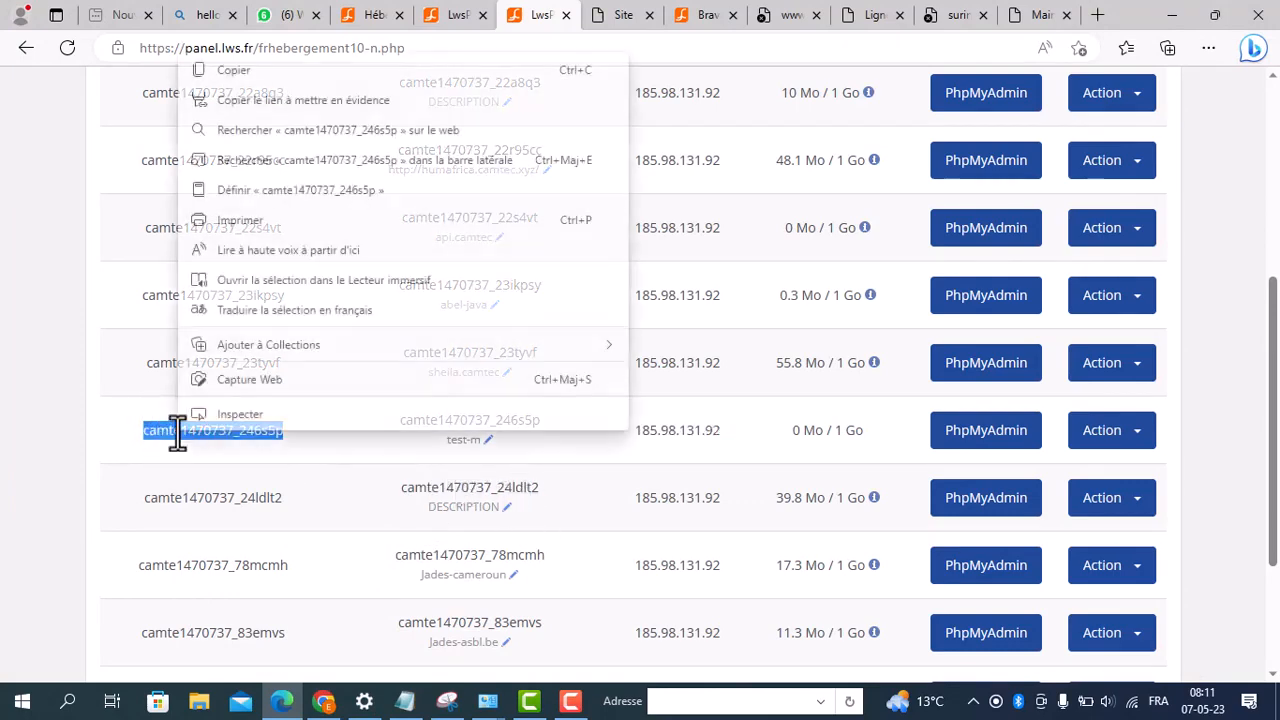
pyautogui.click(255, 72)
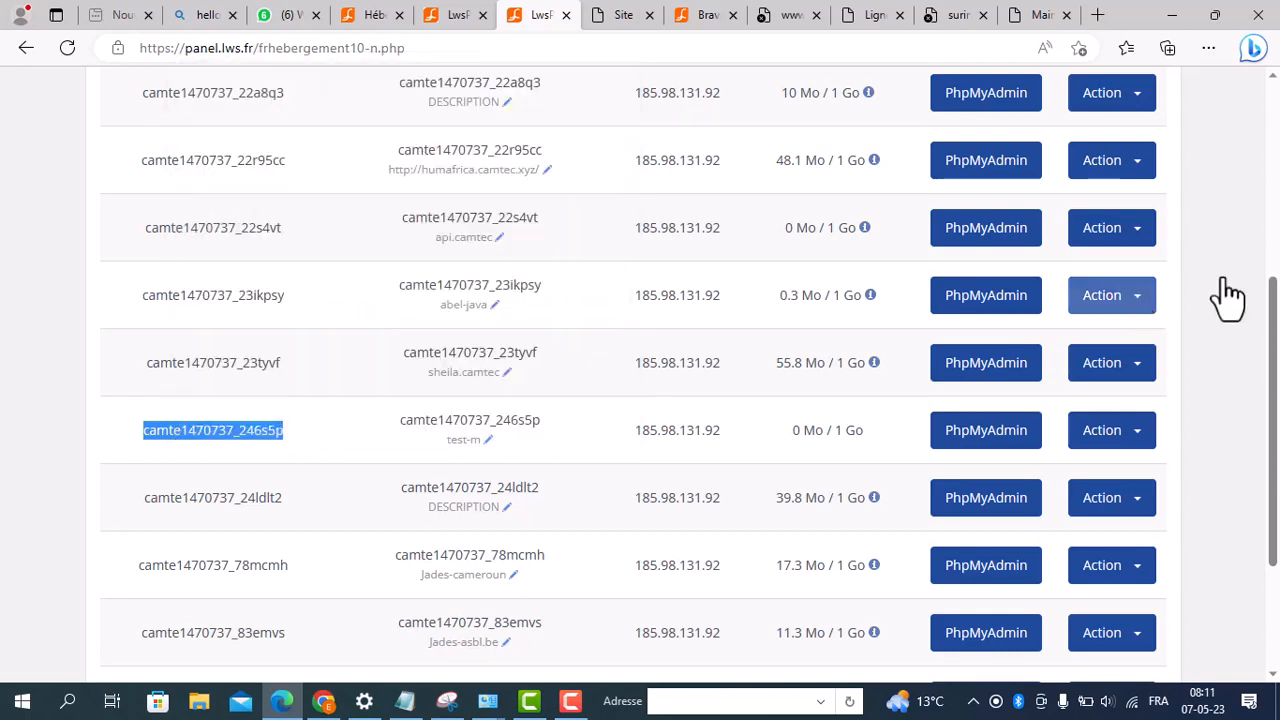
pyautogui.moveTo(1273, 325); pyautogui.dragTo(1257, 263)
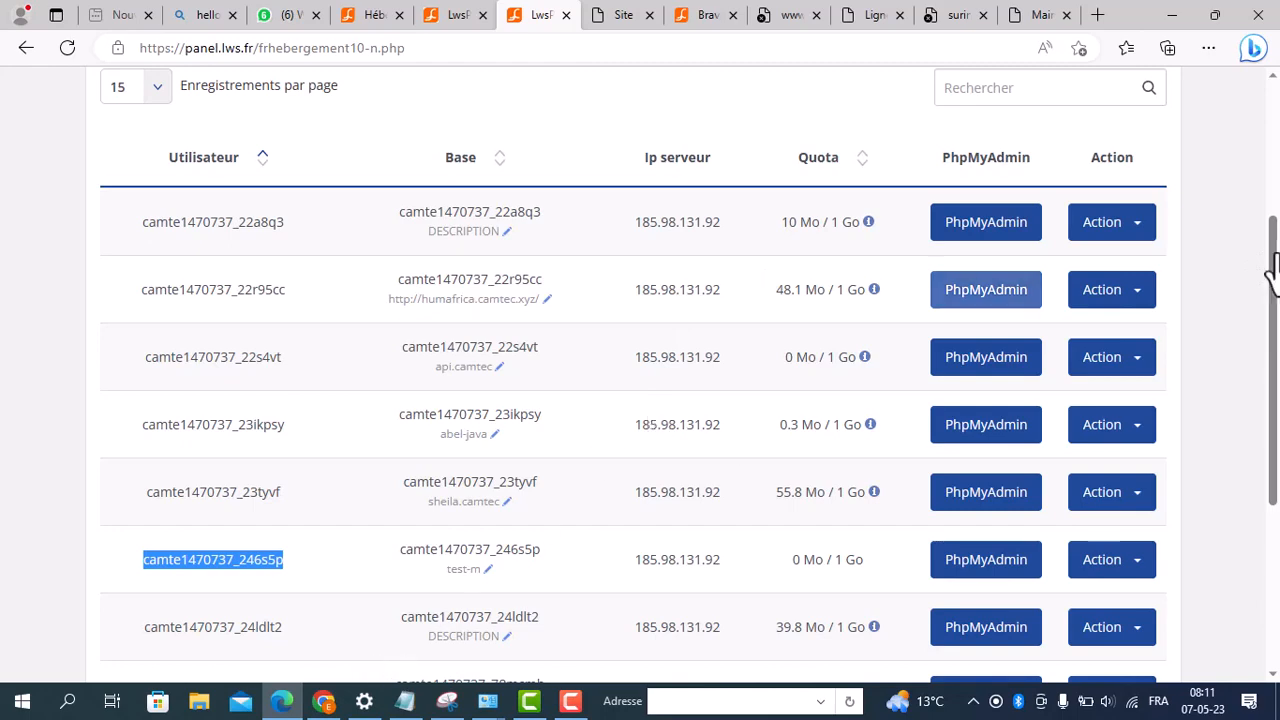
pyautogui.moveTo(1273, 249); pyautogui.dragTo(1251, 312)
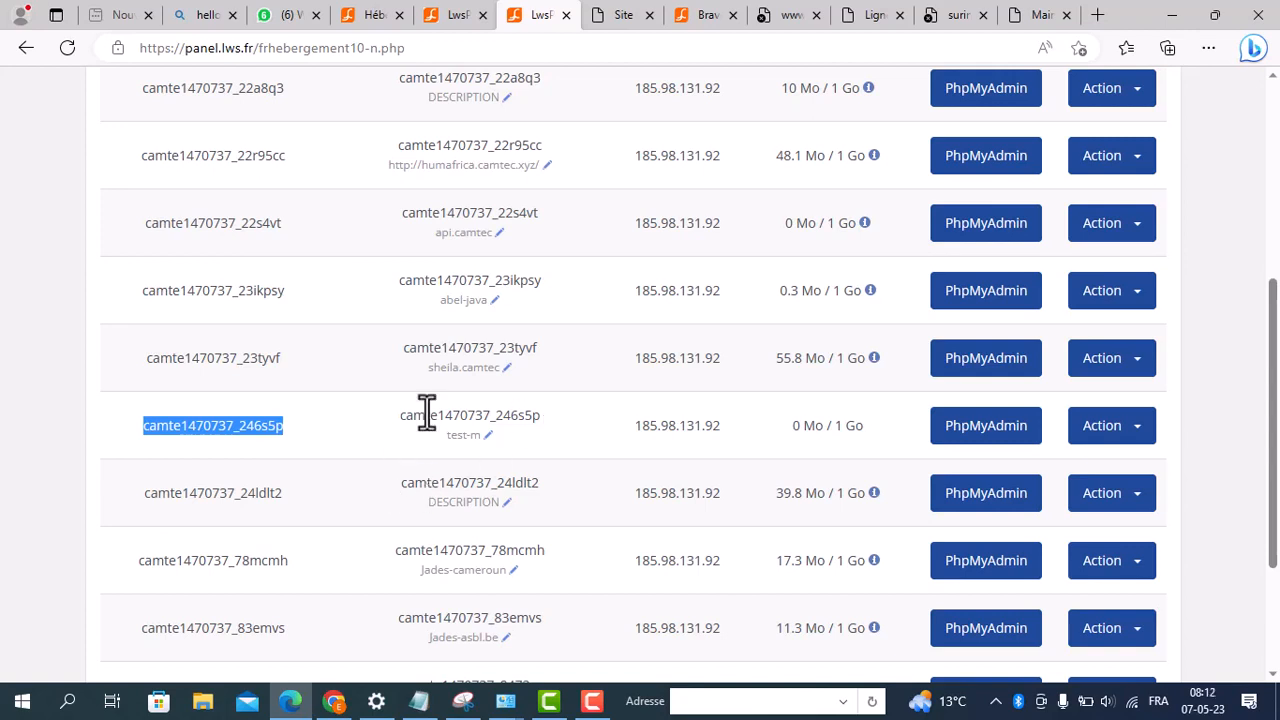
pyautogui.click(419, 701)
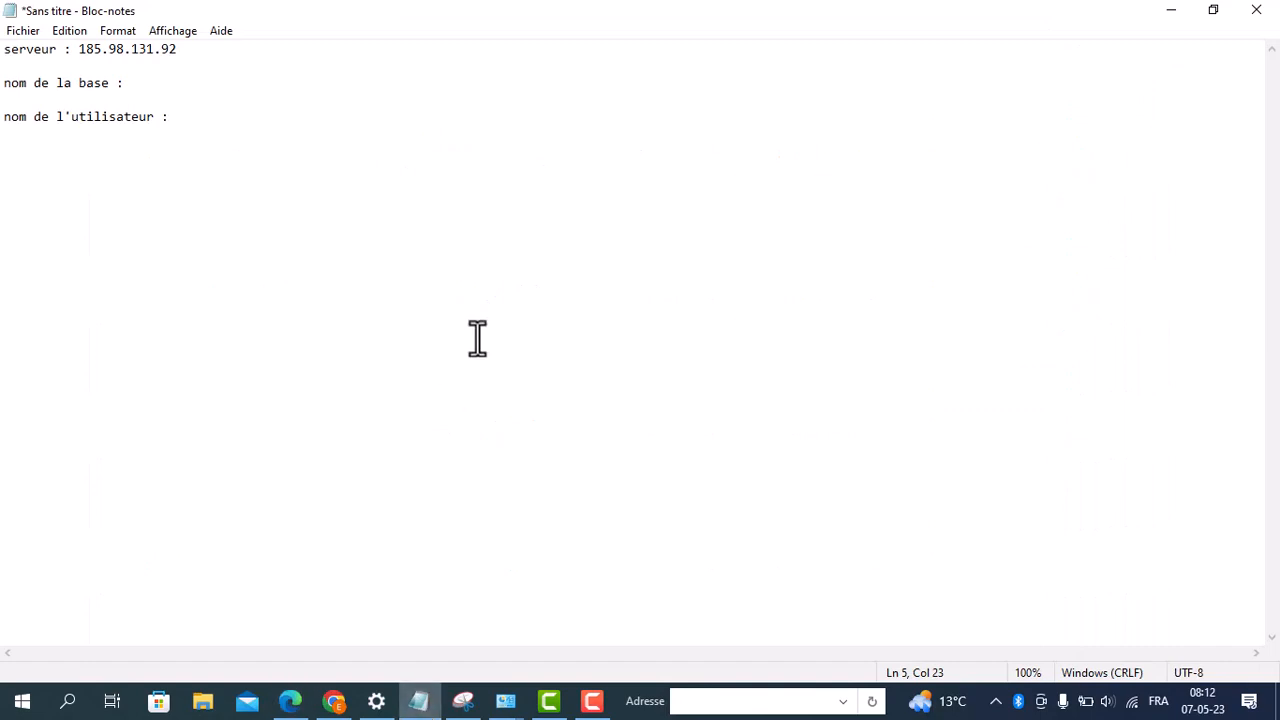
pyautogui.write('camte1470737_246s5p')
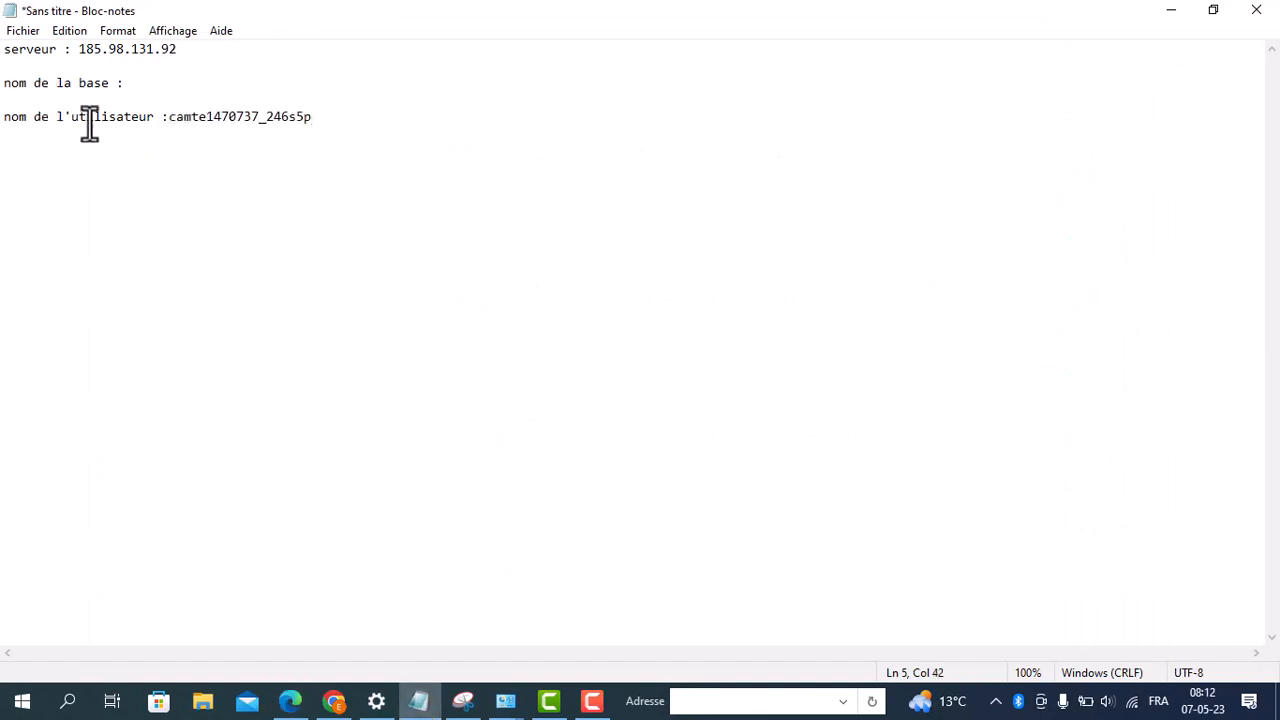
# Step: Add the line "nom de la base : camte1470737_246s5p" below the user name entry, followed by a blank line
pyautogui.press('Return')
pyautogui.press('Return')
pyautogui.write('nom de la base :')
pyautogui.write('camte1470737_246s5p')
pyautogui.press('Return')
pyautogui.press('Return')
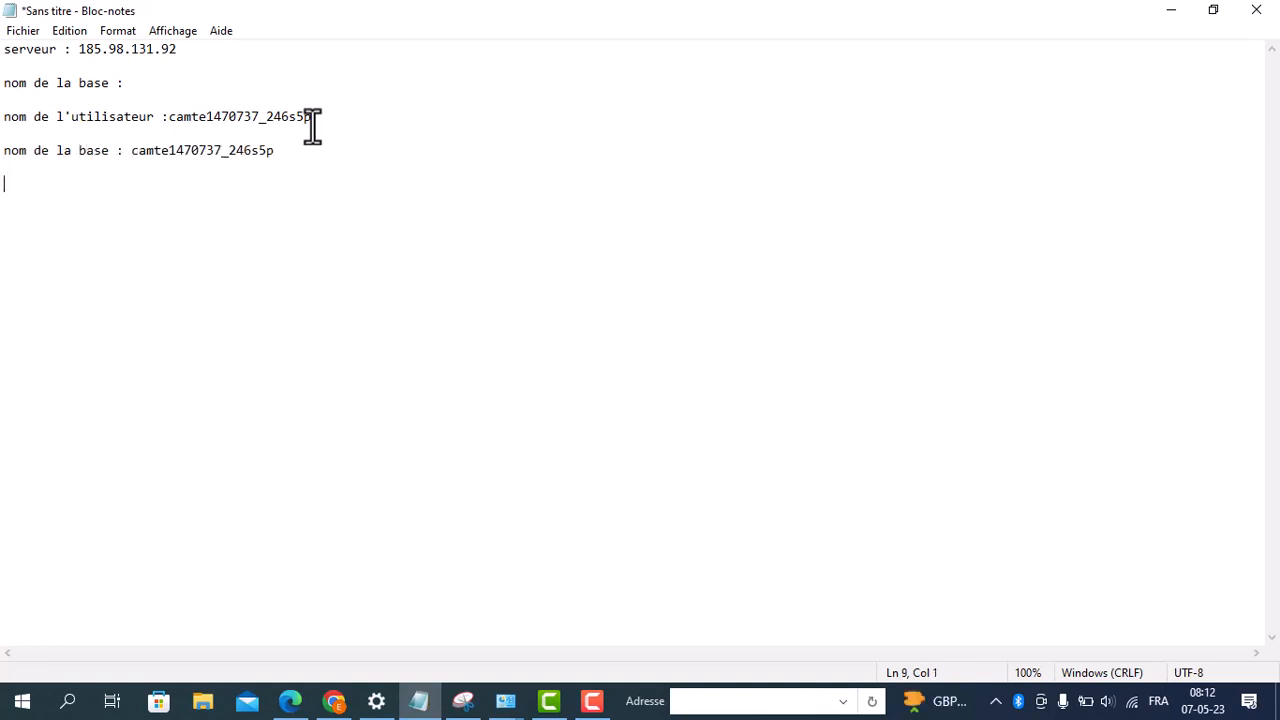
# Step: Add the label "mot de passe :" at the end of the notes and return to the LWS panel in Edge
pyautogui.write('mot de passe :')
pyautogui.click(1170, 8)
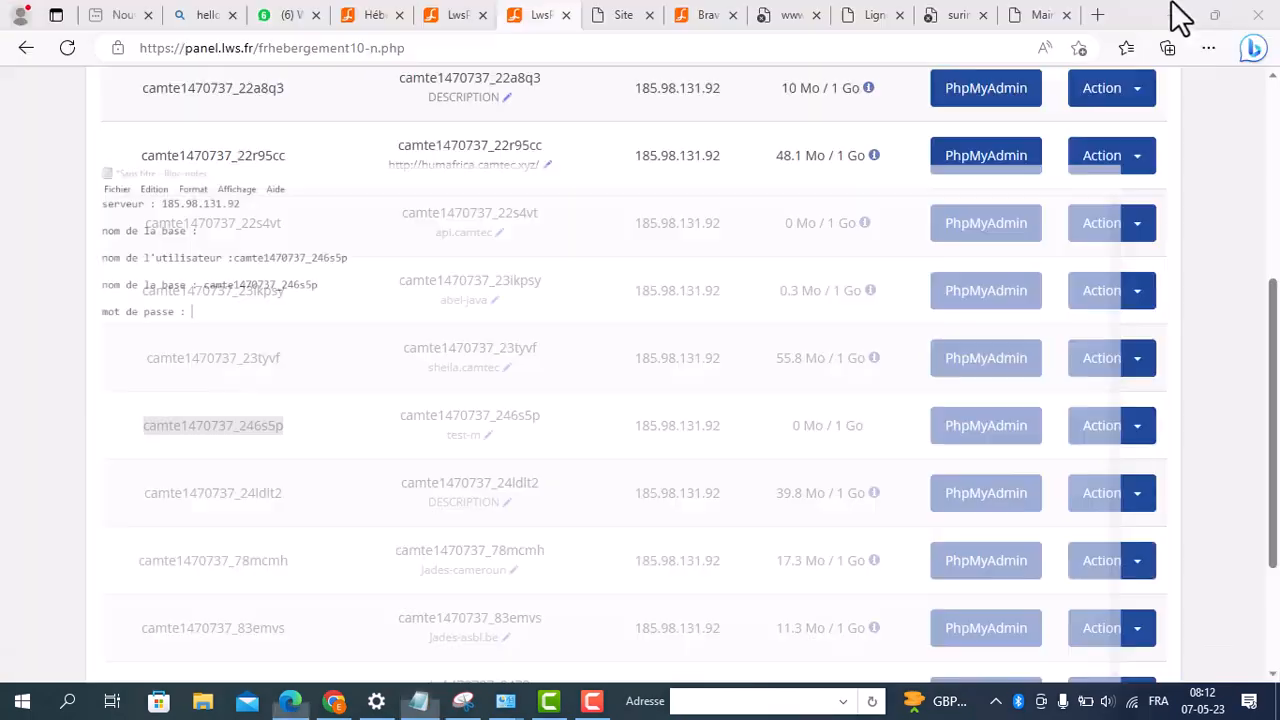
# Step: Open the password change for the test-m database's user and generate a new password
pyautogui.click(1146, 430)
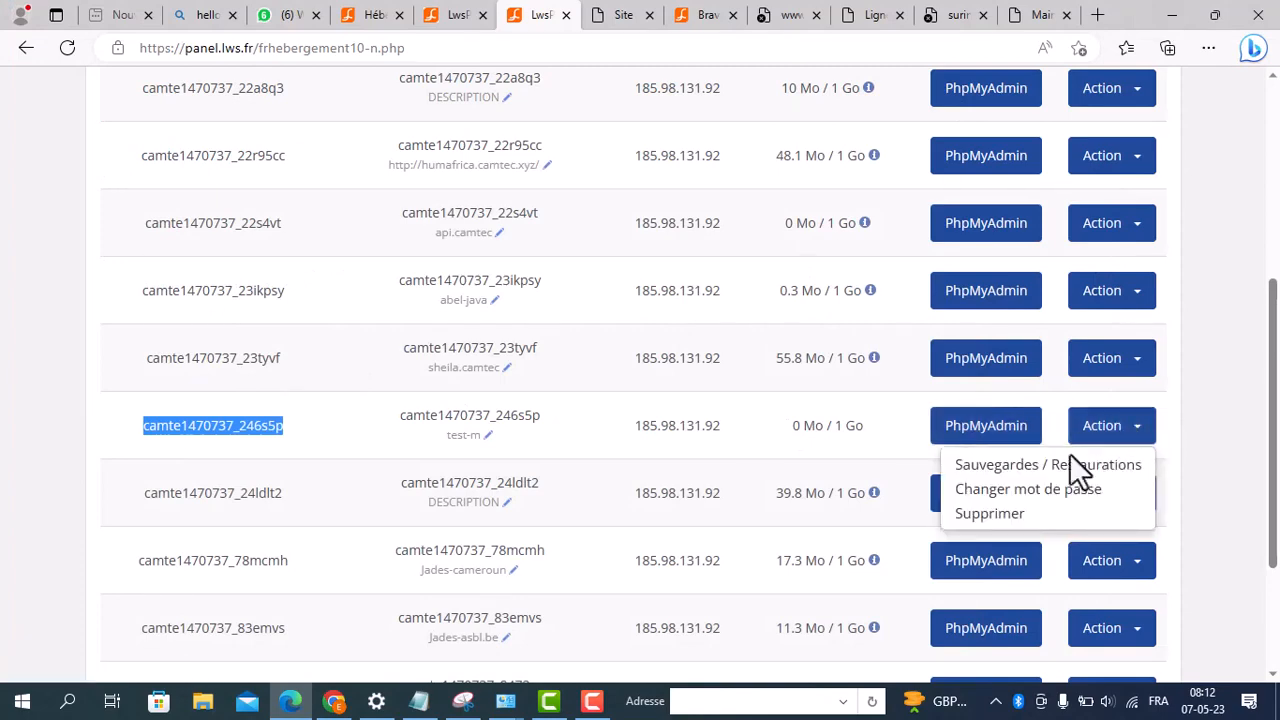
pyautogui.click(1041, 490)
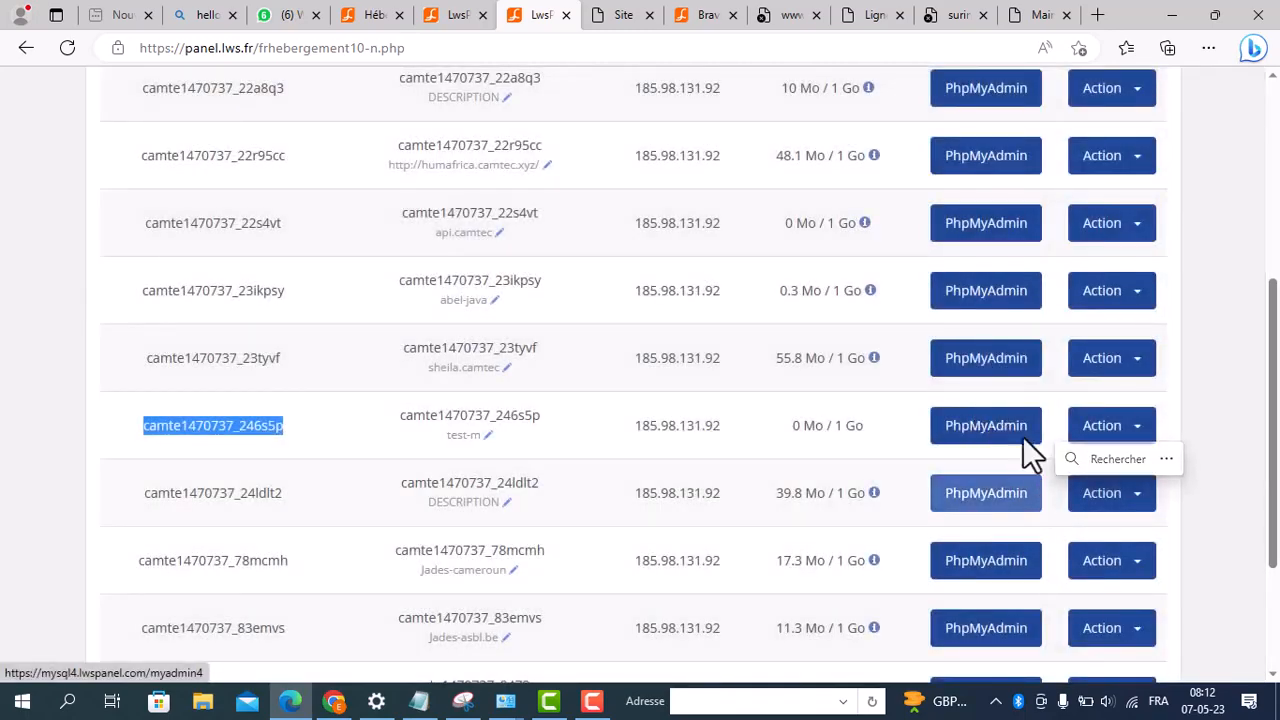
pyautogui.click(1140, 423)
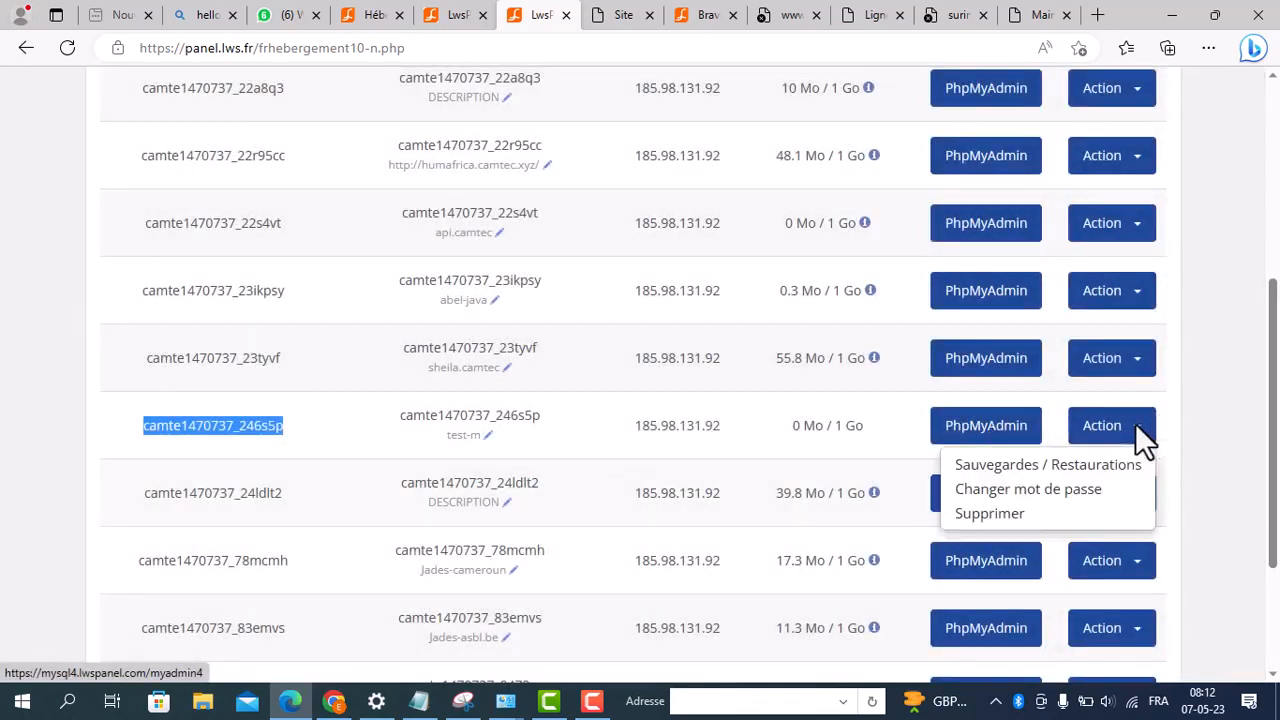
pyautogui.click(1040, 492)
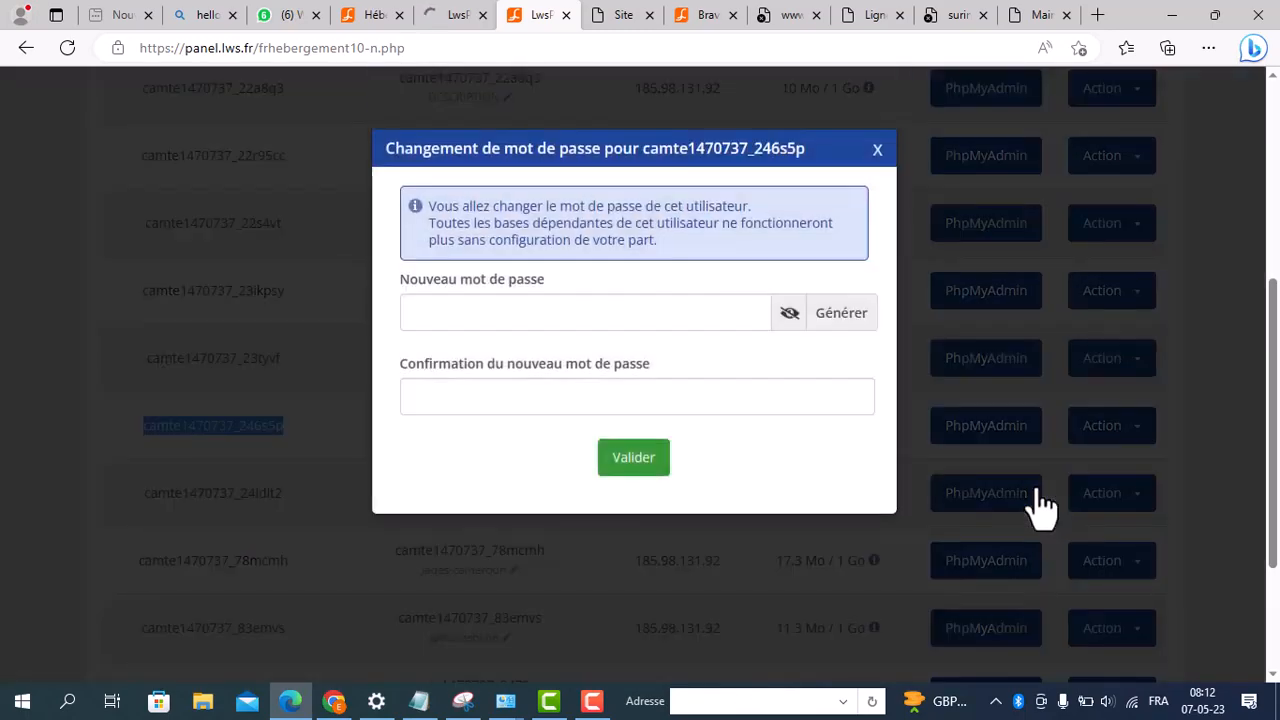
pyautogui.click(826, 314)
# Step: Copy the generated password, submit the change, and paste the password after "mot de passe :" in Notepad
pyautogui.moveTo(530, 312); pyautogui.dragTo(390, 318)
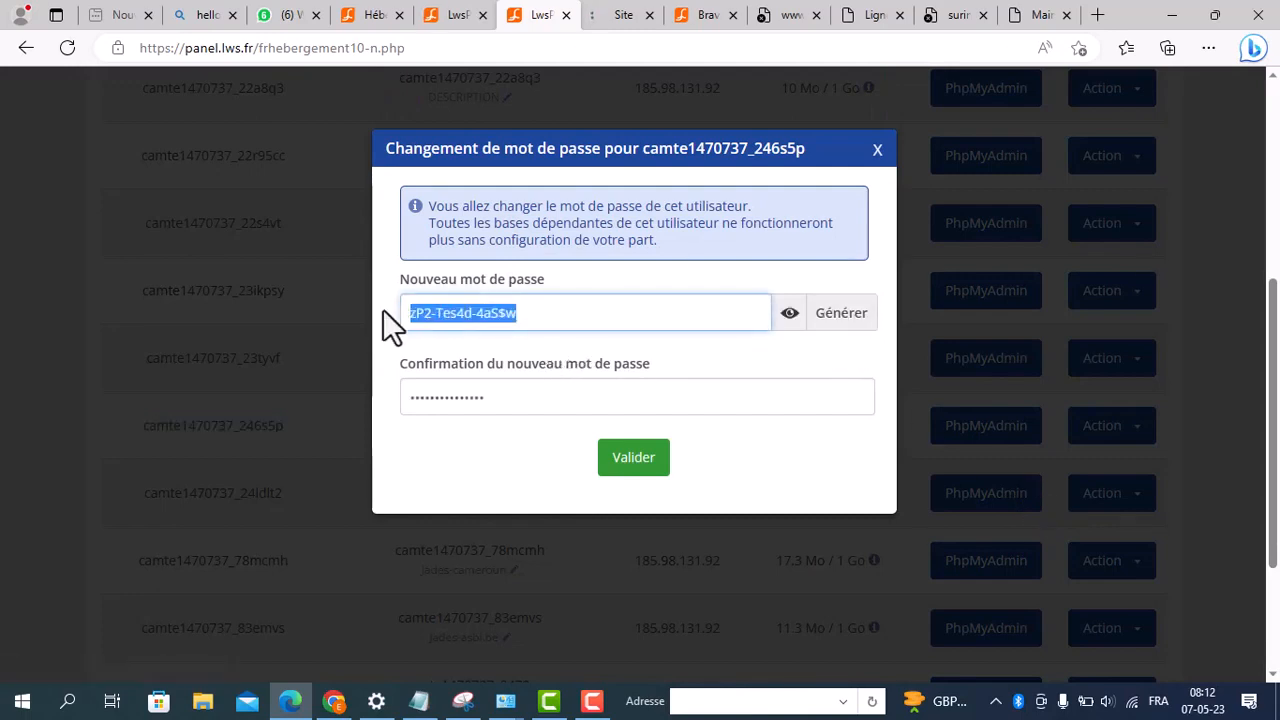
pyautogui.rightClick(437, 300)
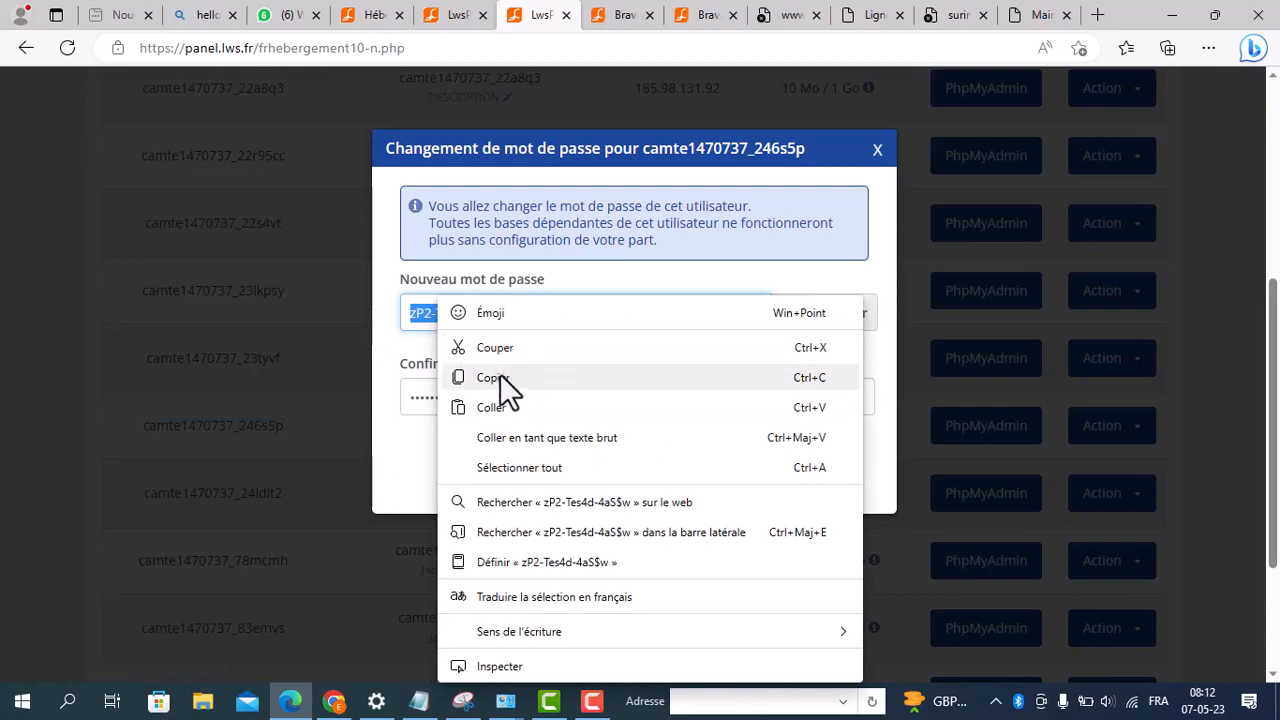
pyautogui.click(500, 378)
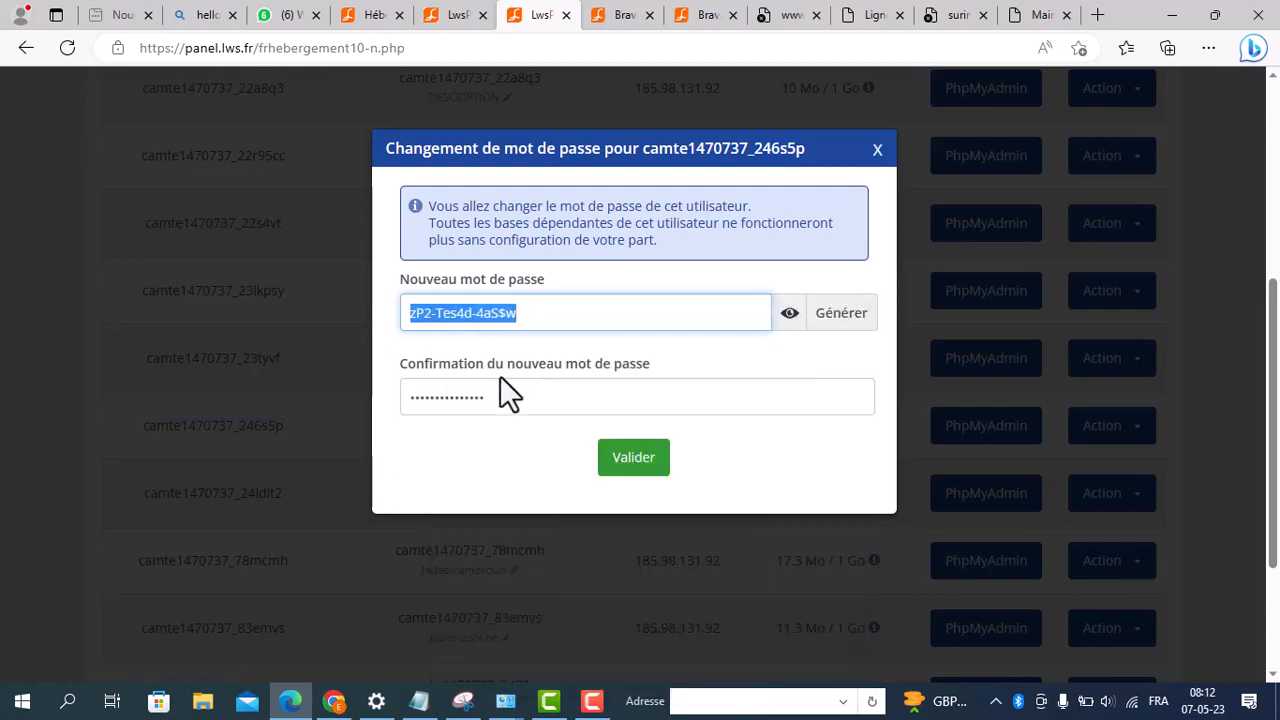
pyautogui.click(637, 458)
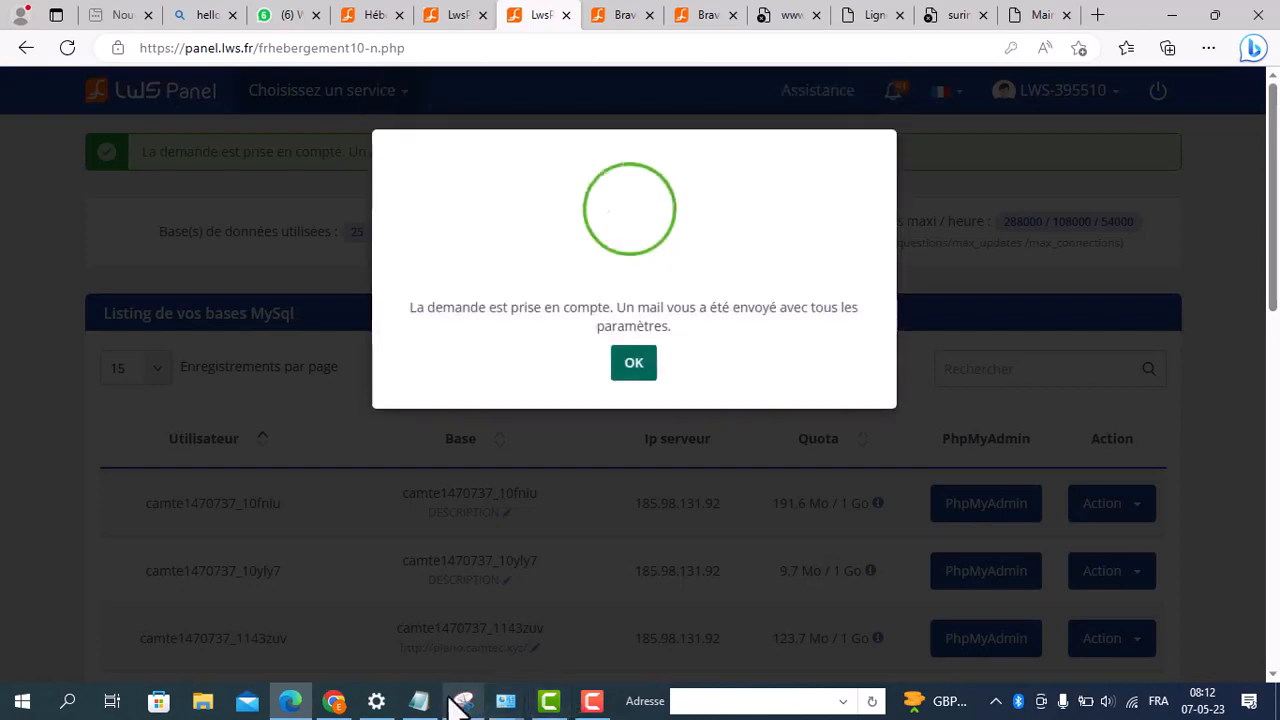
pyautogui.click(418, 702)
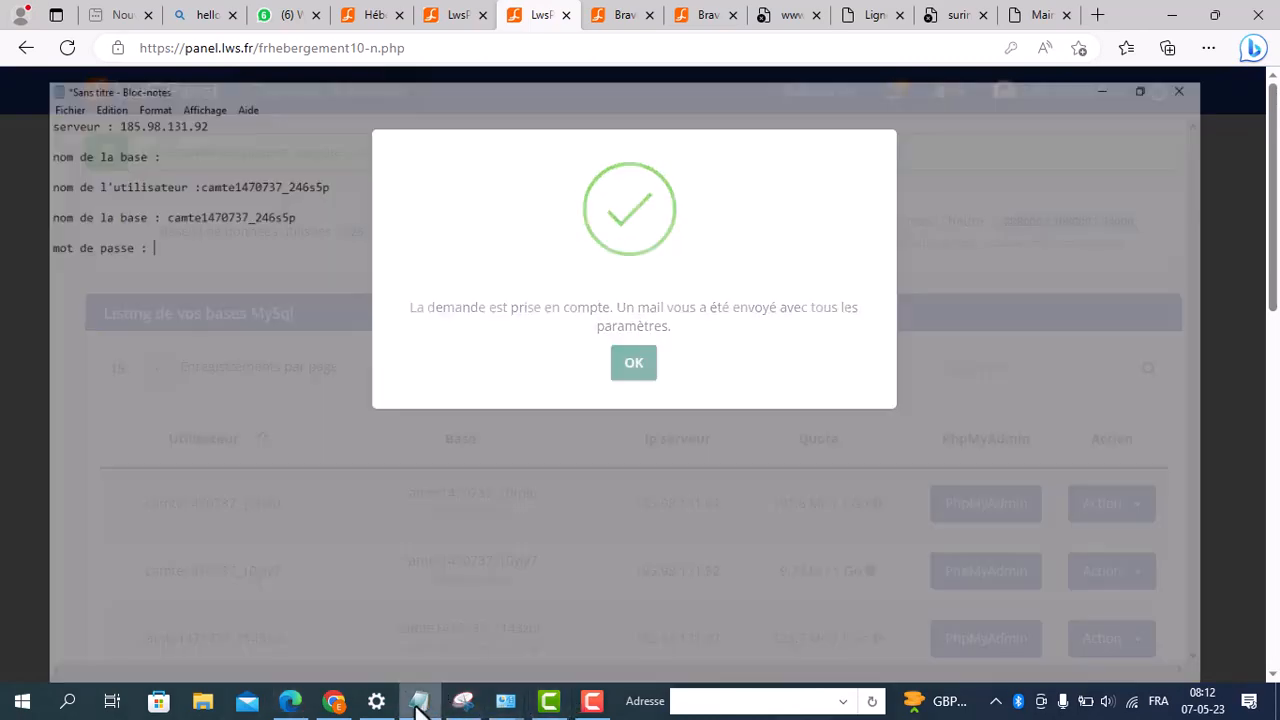
pyautogui.hotkey('ctrl', 'v')
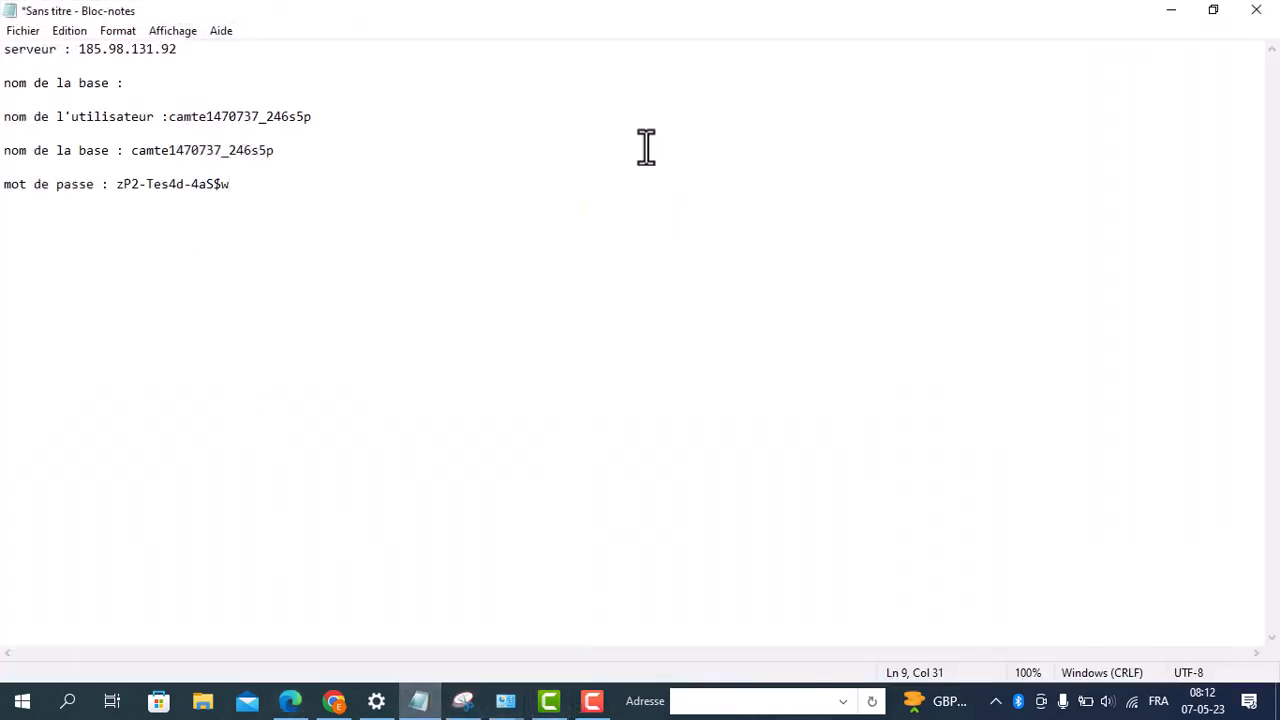